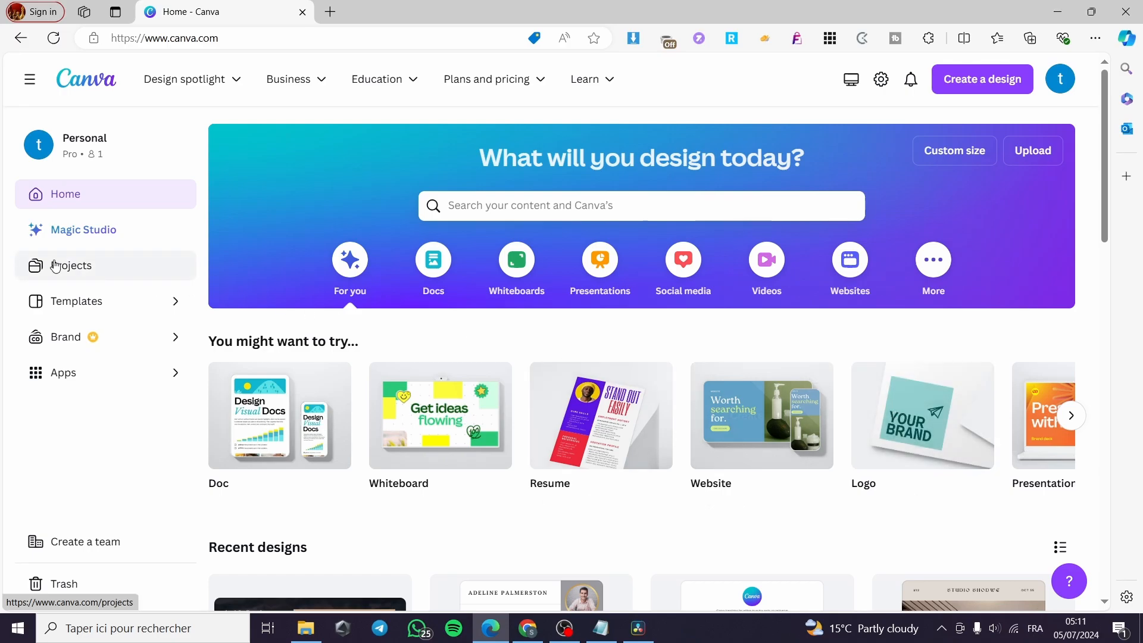
# Step: Open the projects overview and filter the designs by the Website category
pyautogui.click(100, 271)
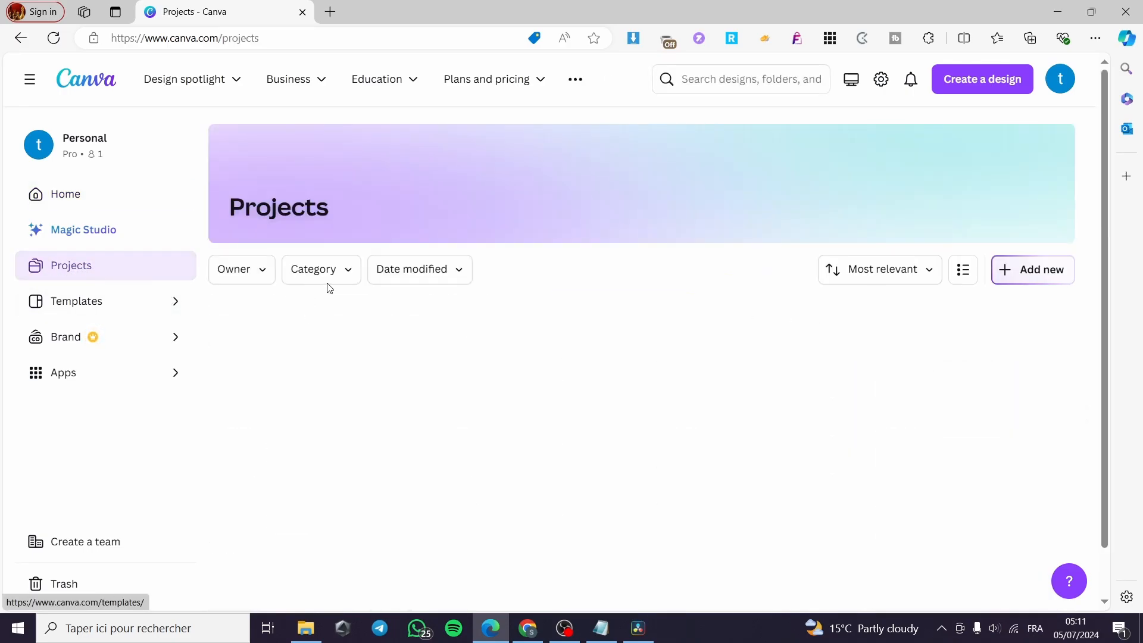
pyautogui.click(356, 278)
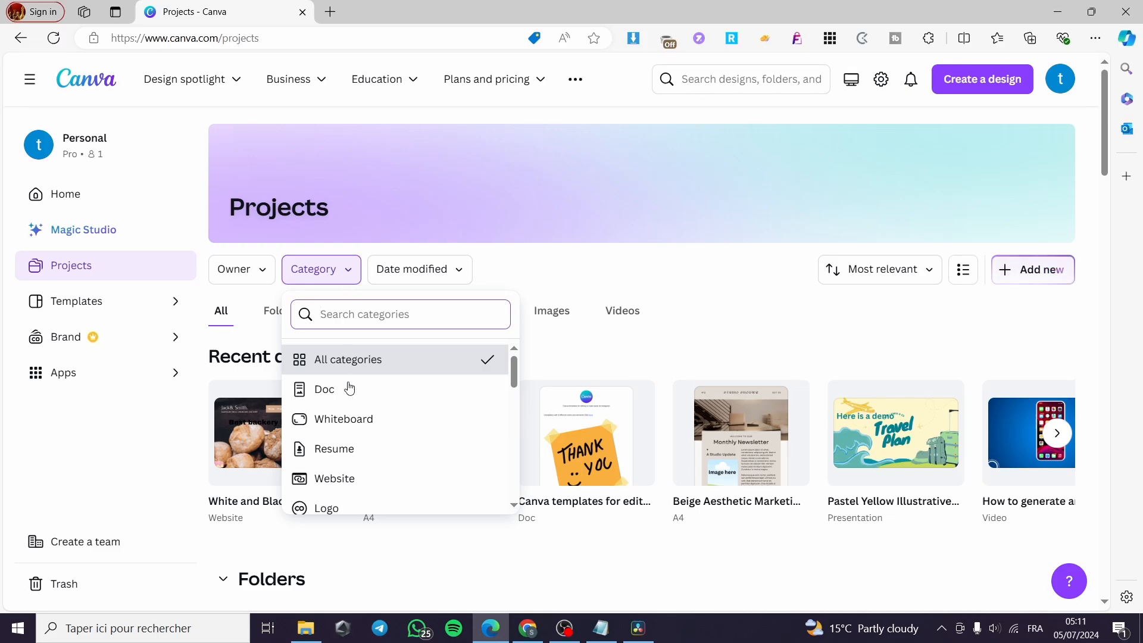
pyautogui.scroll(-8, 369, 410)
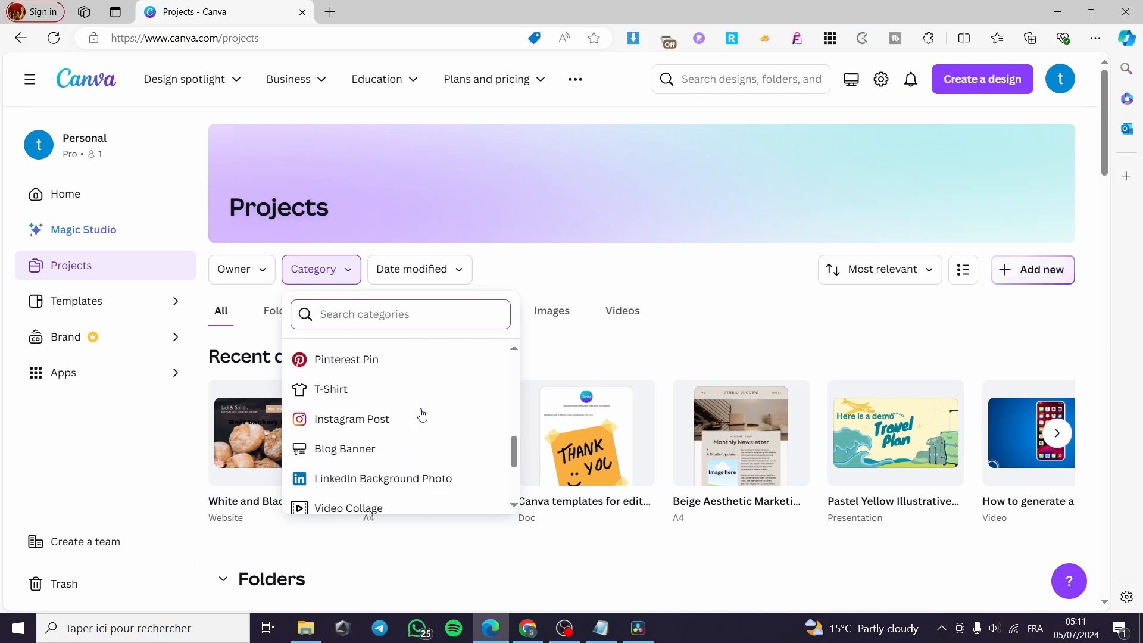
pyautogui.scroll(-5, 422, 414)
pyautogui.scroll(2, 397, 450)
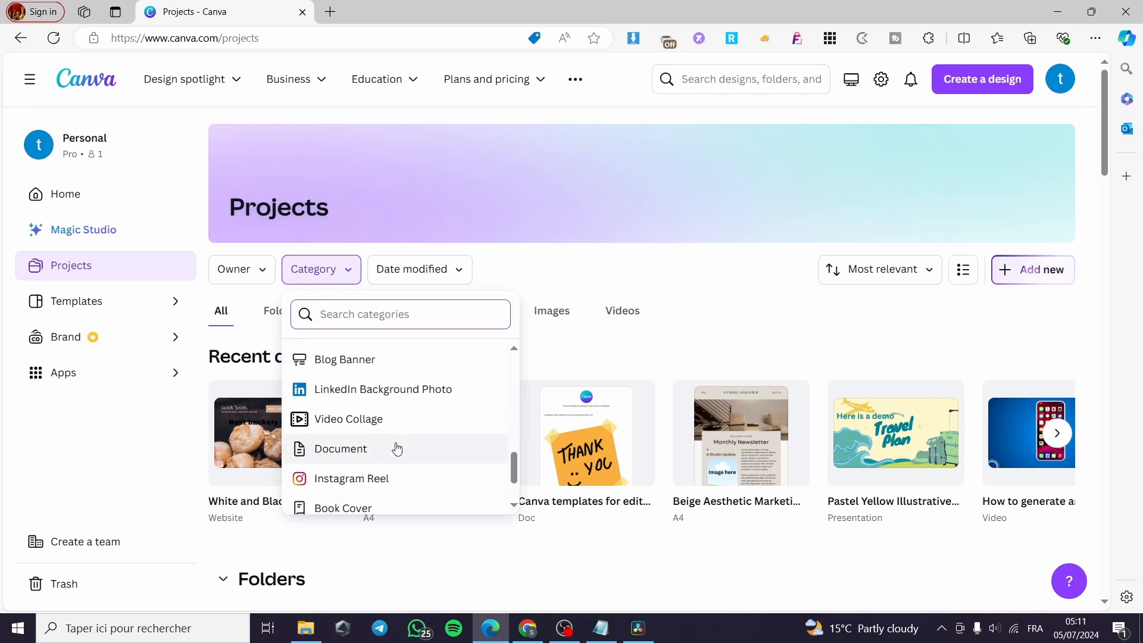
pyautogui.scroll(5, 396, 448)
pyautogui.scroll(-7, 394, 444)
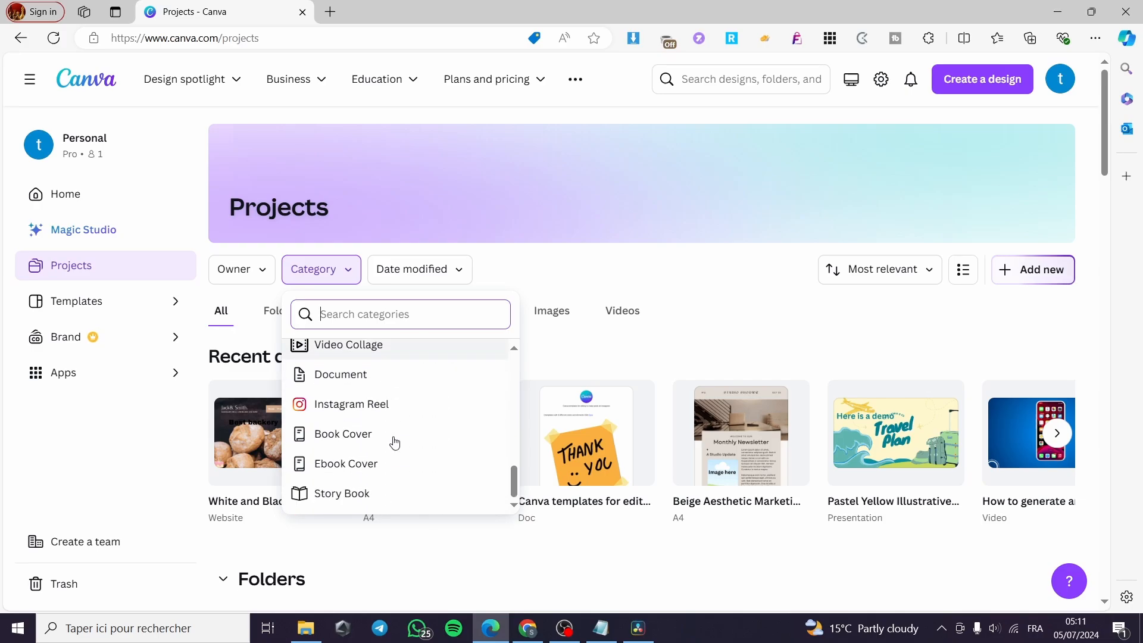
pyautogui.scroll(6, 390, 444)
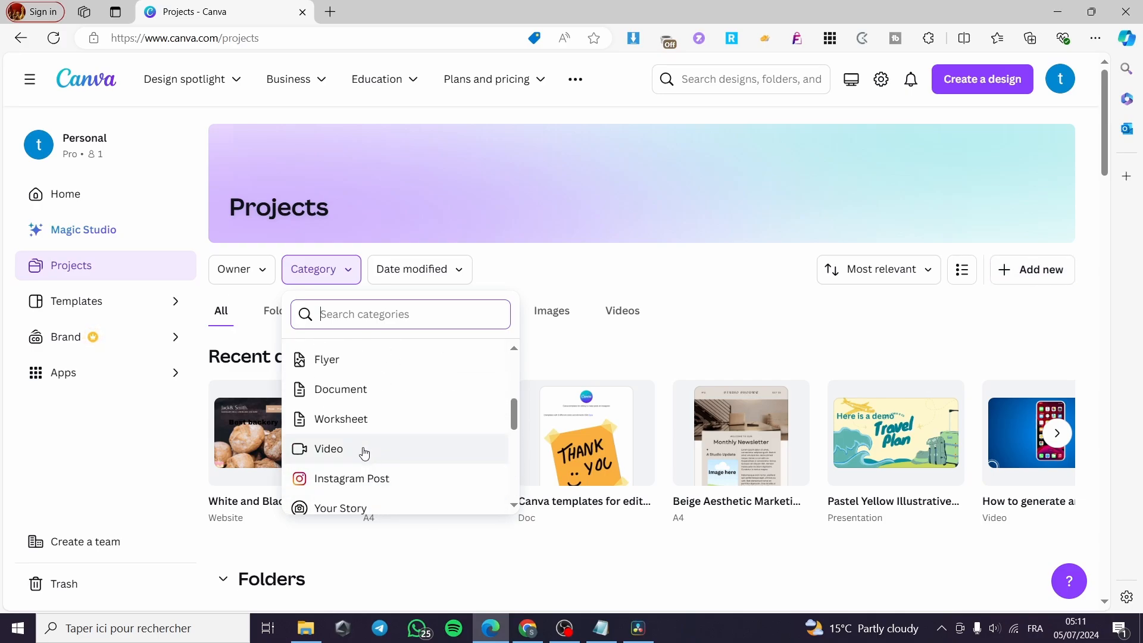
pyautogui.scroll(6, 364, 453)
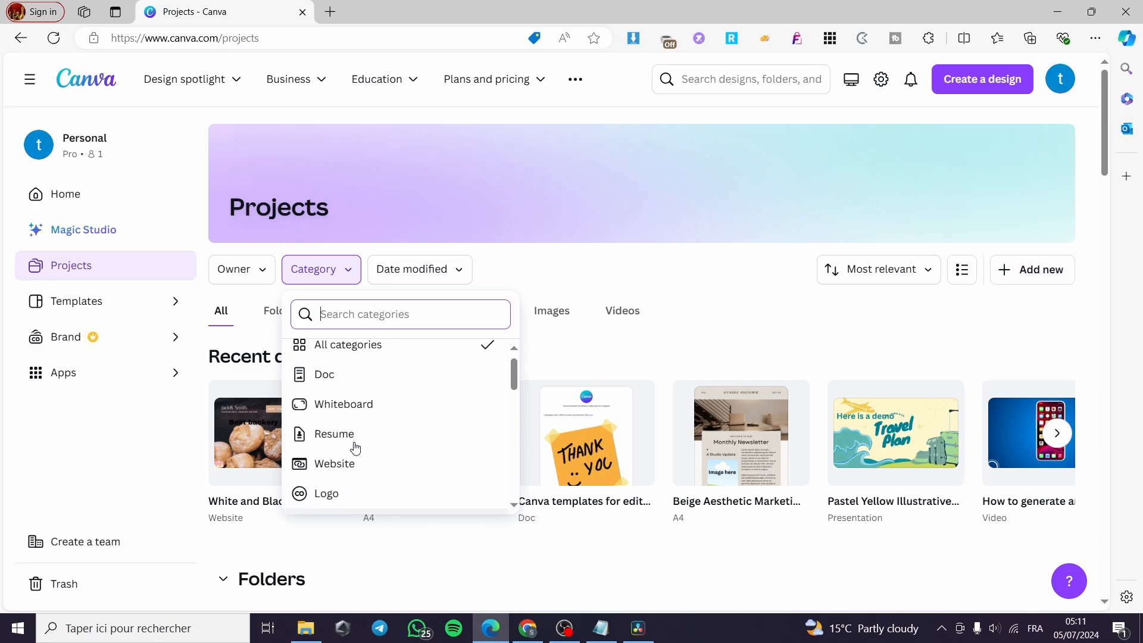
pyautogui.click(341, 463)
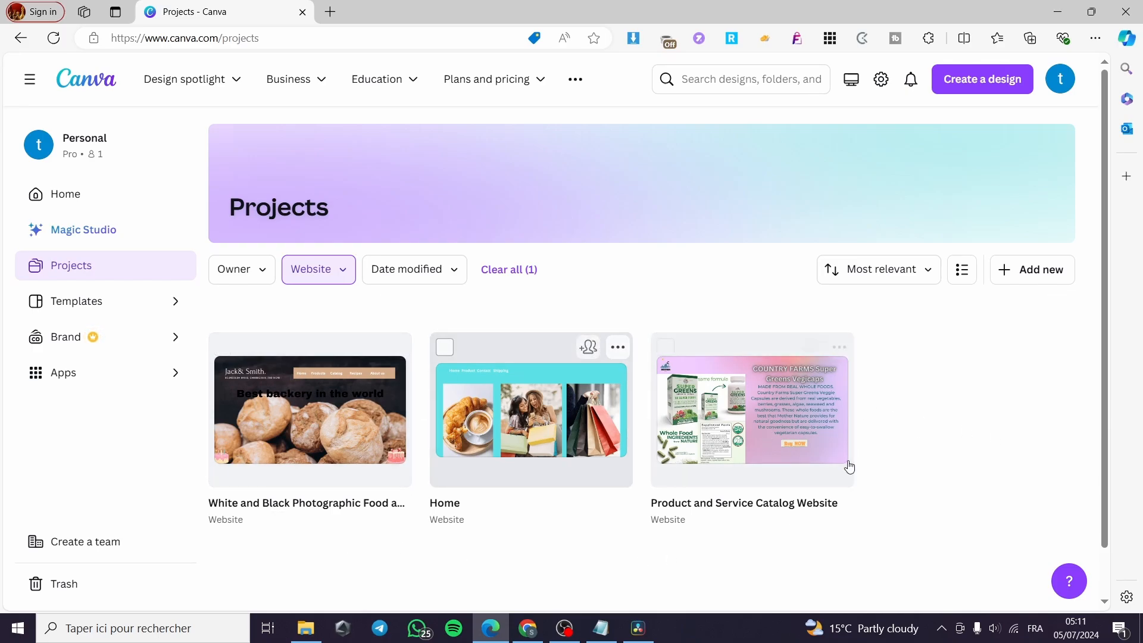
# Step: Open the White and Black Photographic Food and Restaurant website design for editing and look through its pages
pyautogui.click(298, 428)
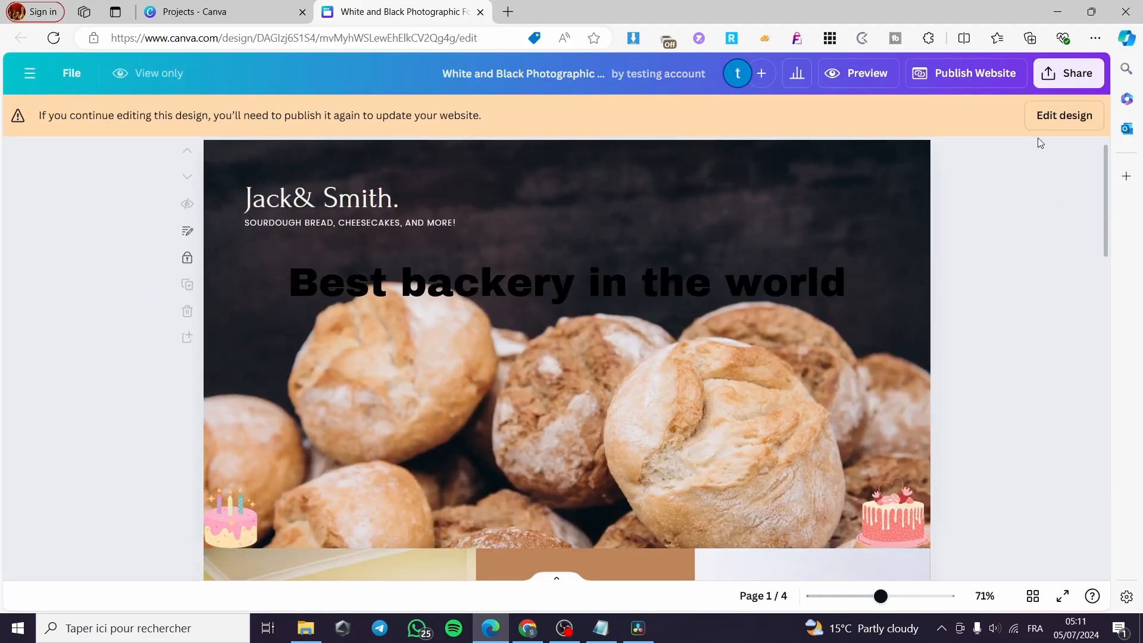
pyautogui.click(1043, 122)
pyautogui.scroll(-10, 768, 357)
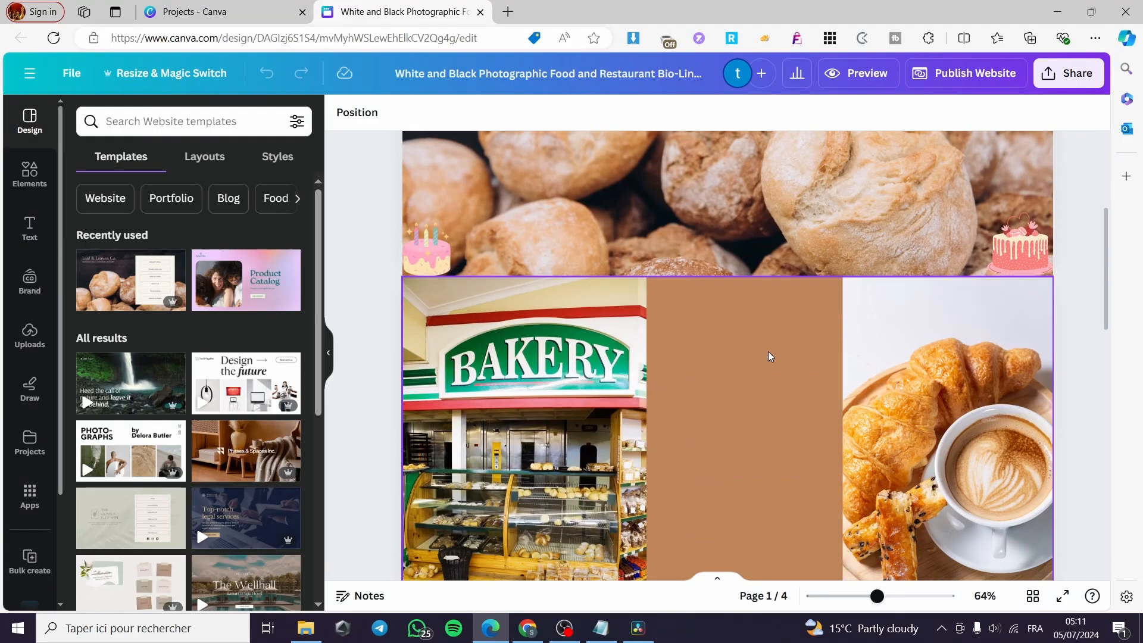
pyautogui.scroll(10, 758, 395)
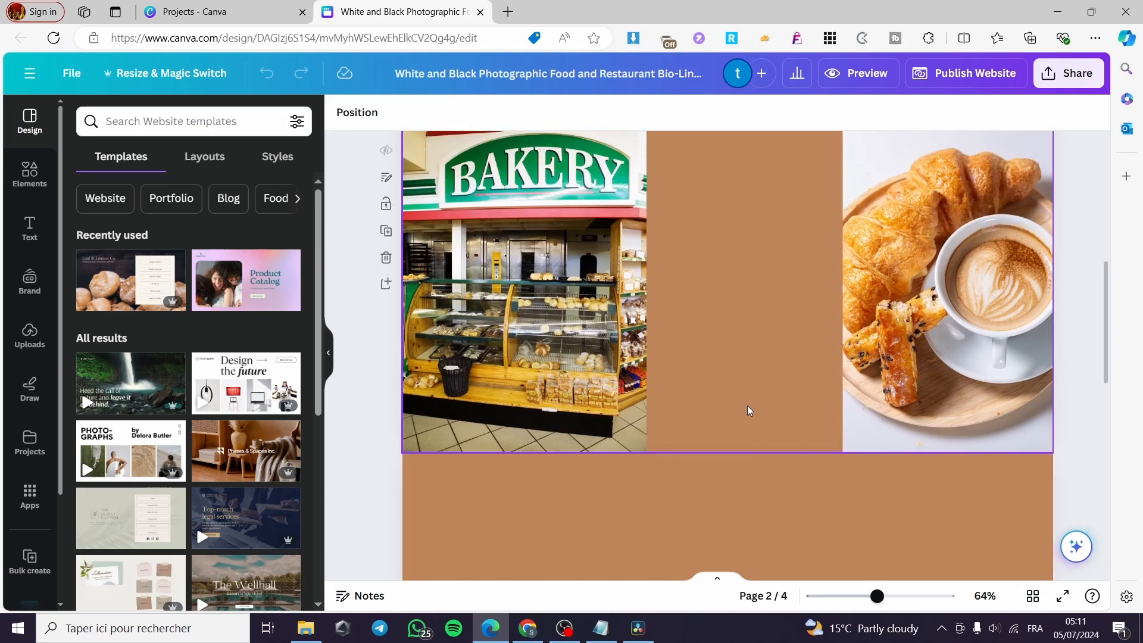
pyautogui.scroll(-3, 747, 405)
pyautogui.scroll(5, 729, 383)
pyautogui.scroll(4, 646, 400)
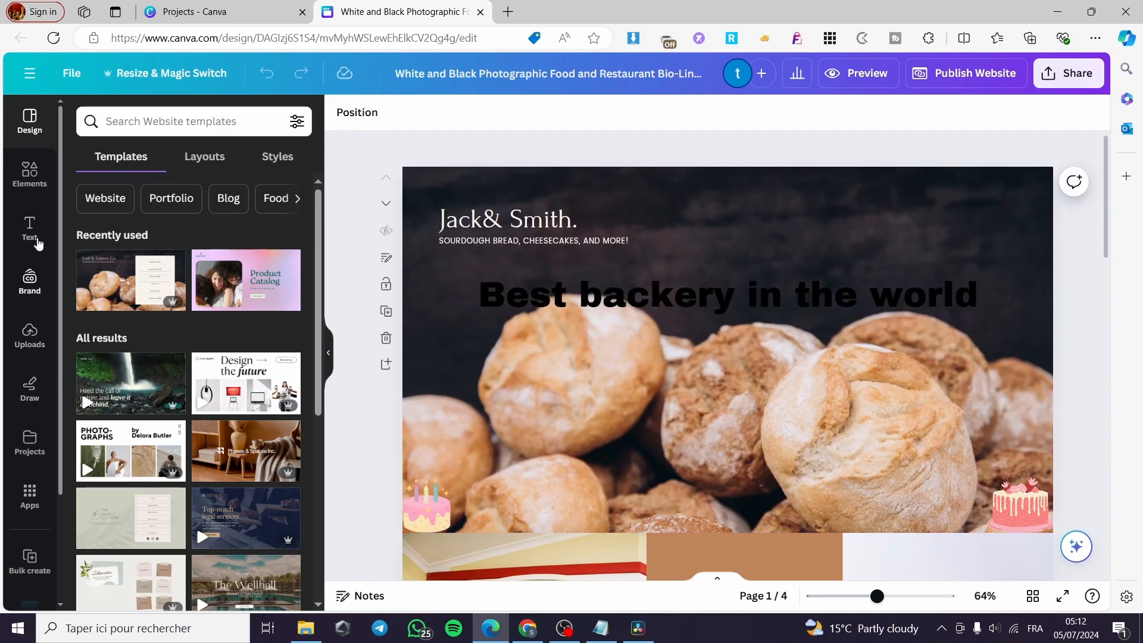
# Step: Add a square shape and stretch it into a wide menu bar in the first page's upper-right corner
pyautogui.click(35, 181)
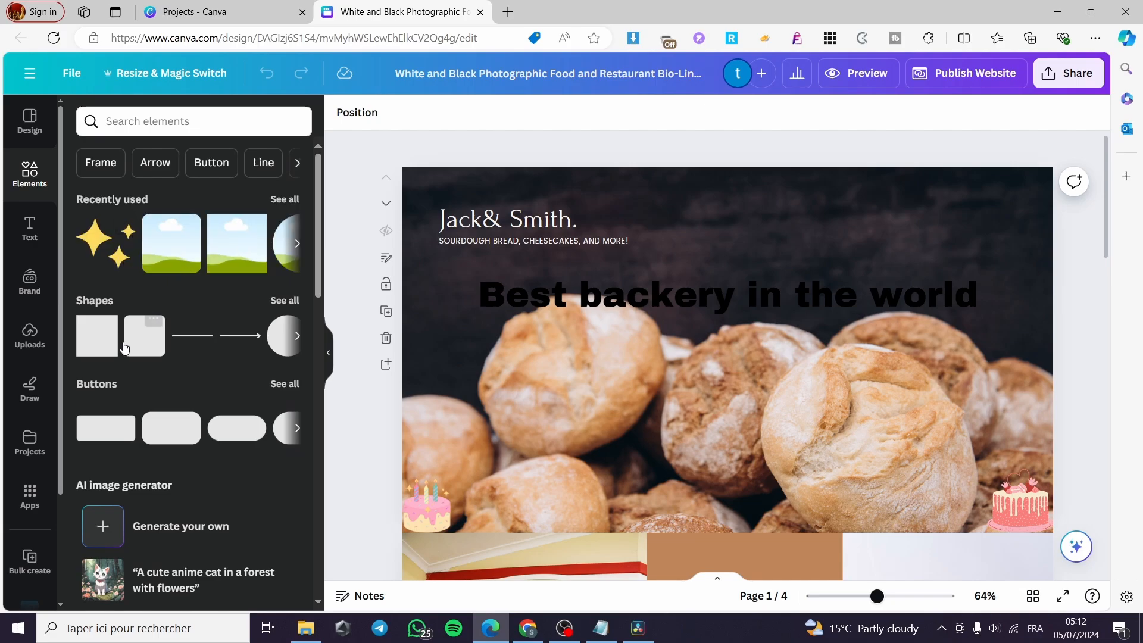
pyautogui.click(97, 345)
pyautogui.moveTo(737, 369); pyautogui.dragTo(834, 211)
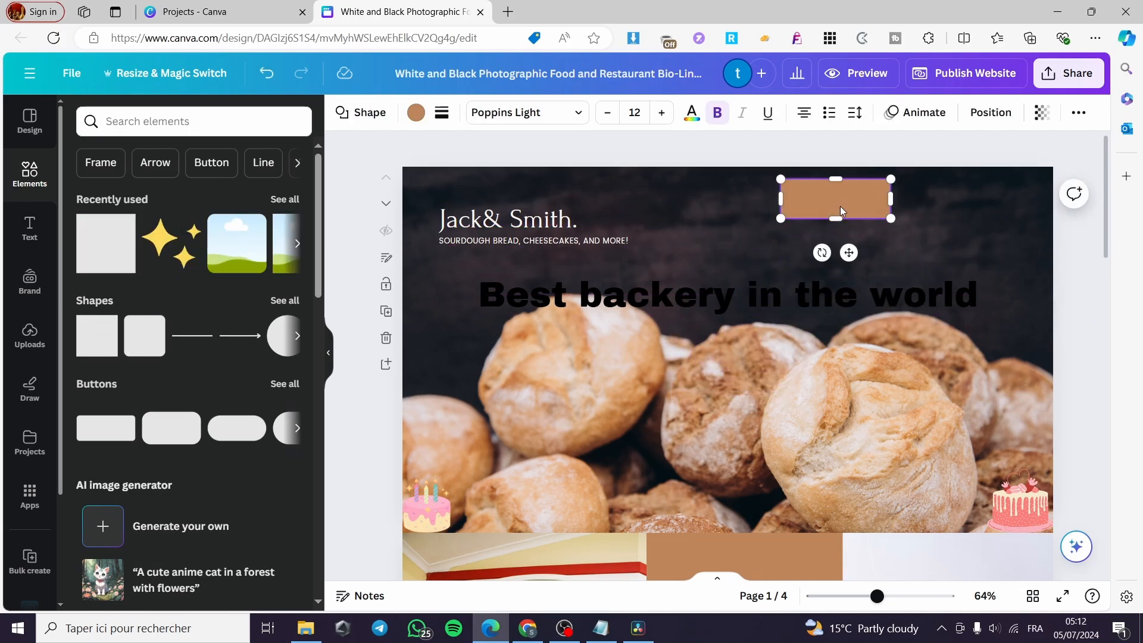
pyautogui.moveTo(848, 252); pyautogui.dragTo(849, 270)
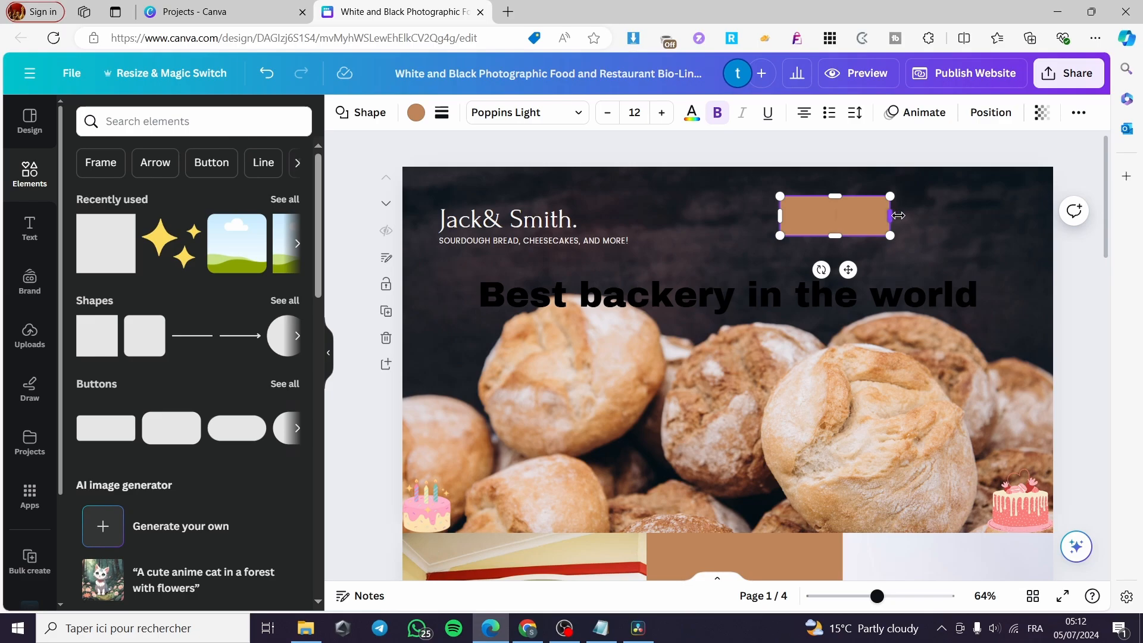
pyautogui.moveTo(898, 215); pyautogui.dragTo(1019, 218)
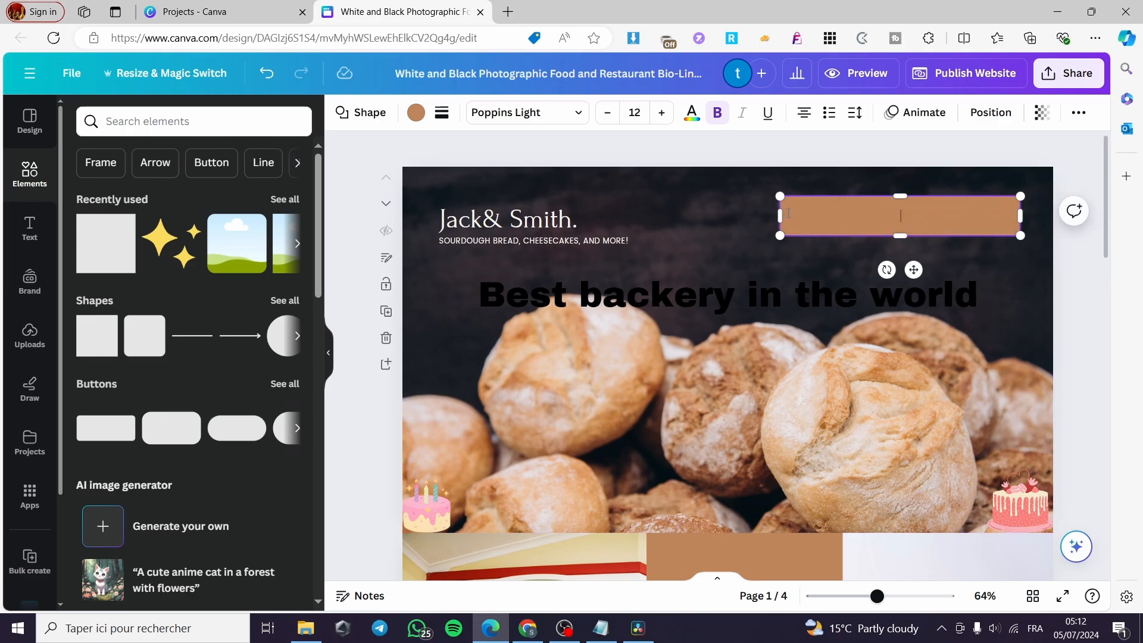
pyautogui.moveTo(778, 215); pyautogui.dragTo(768, 215)
pyautogui.click(732, 220)
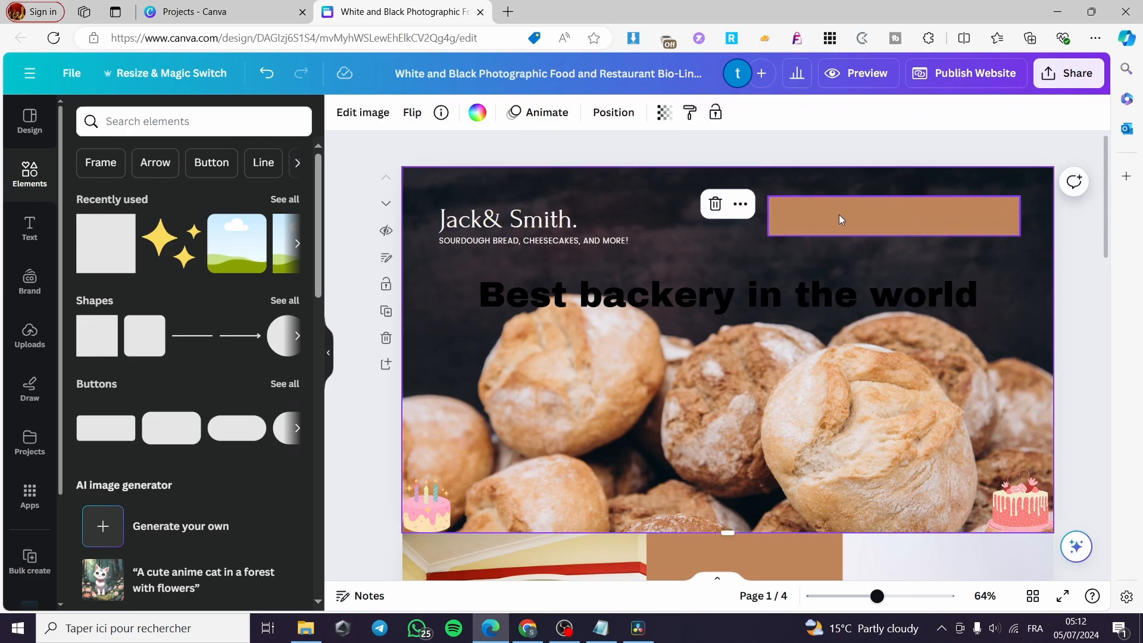
pyautogui.moveTo(840, 220); pyautogui.dragTo(848, 205)
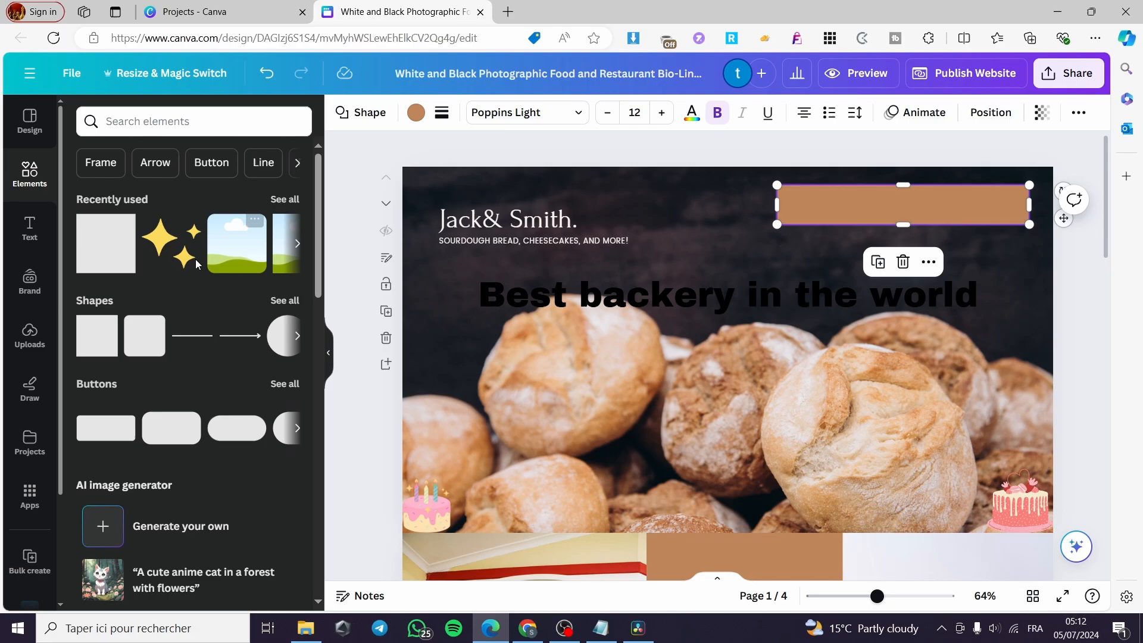
# Step: Add a heading reading "Home", shrink it to about size 25.6 and place it at the left end of the brown bar
pyautogui.click(37, 230)
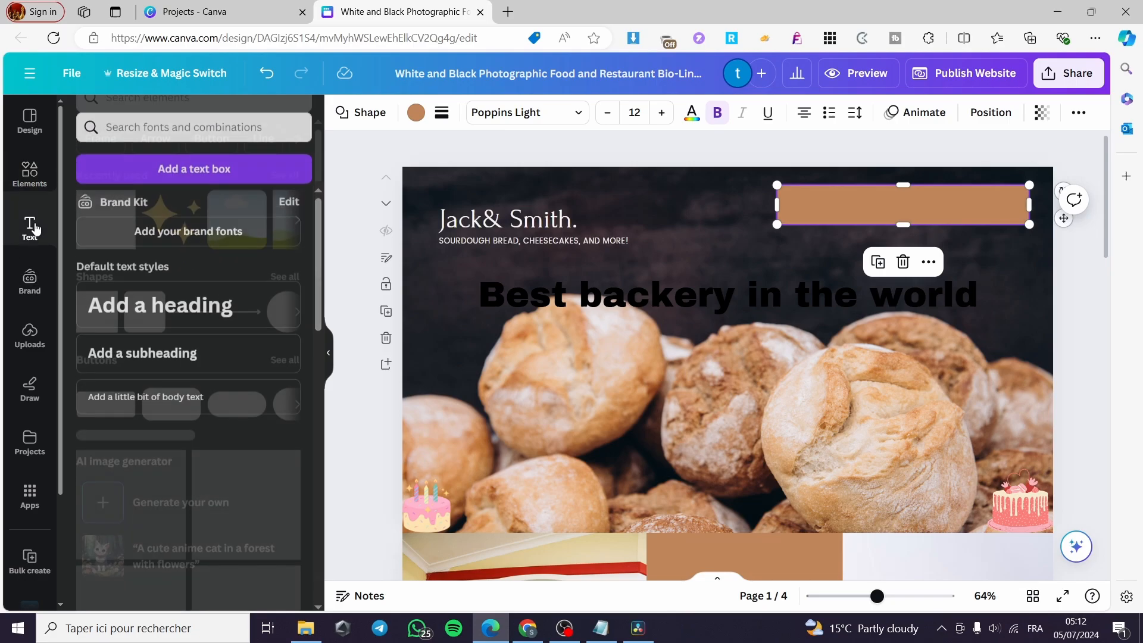
pyautogui.click(184, 307)
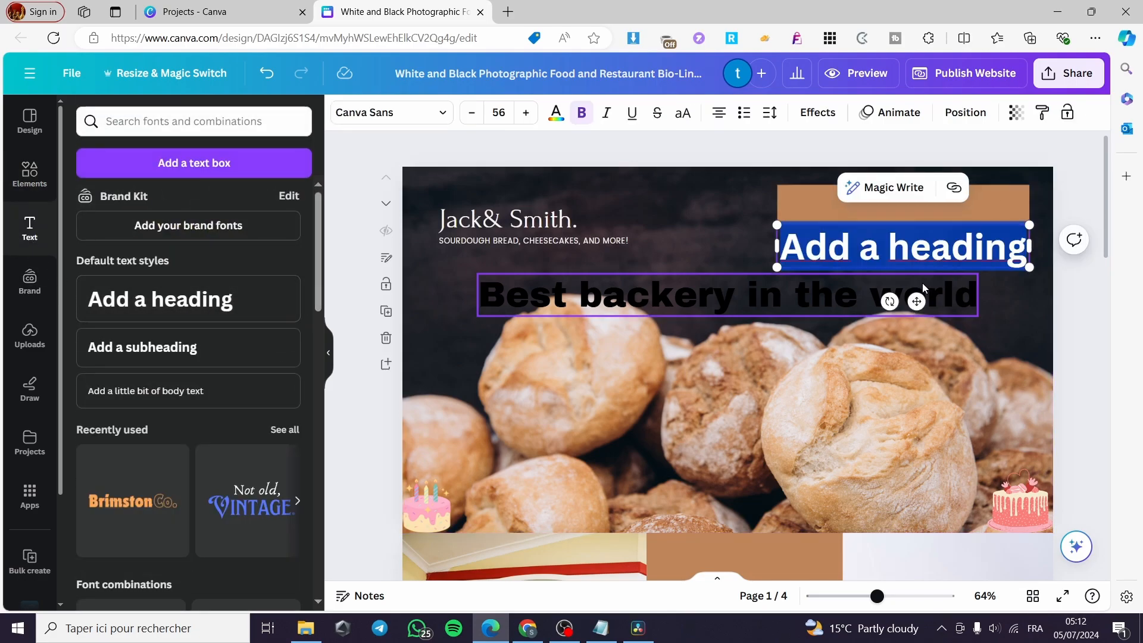
pyautogui.write('Home')
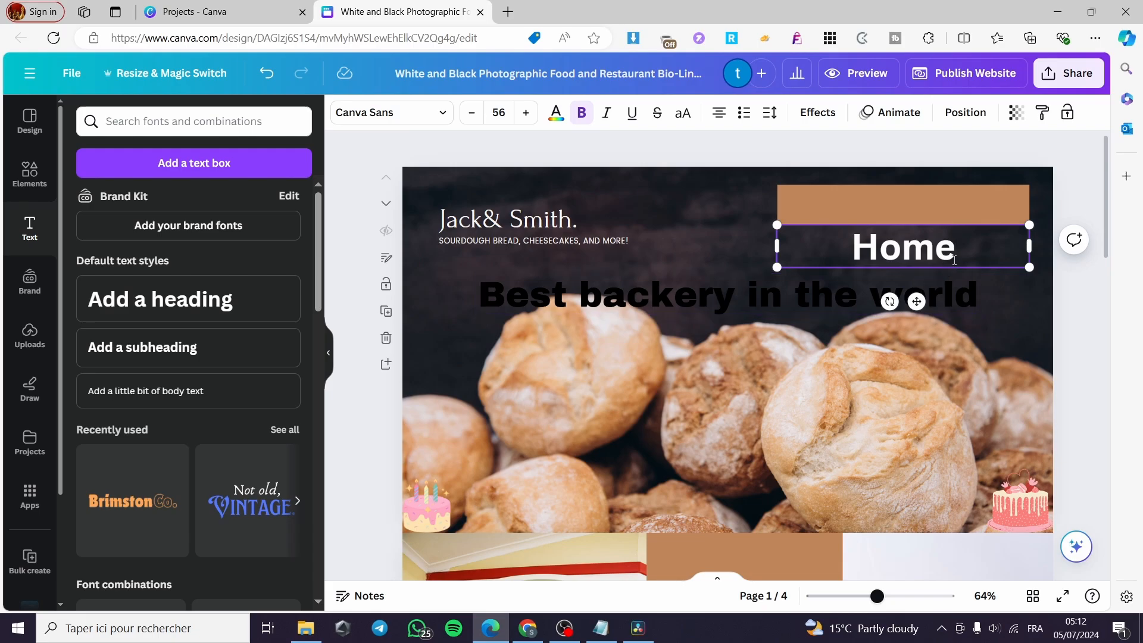
pyautogui.moveTo(1029, 246); pyautogui.dragTo(826, 249)
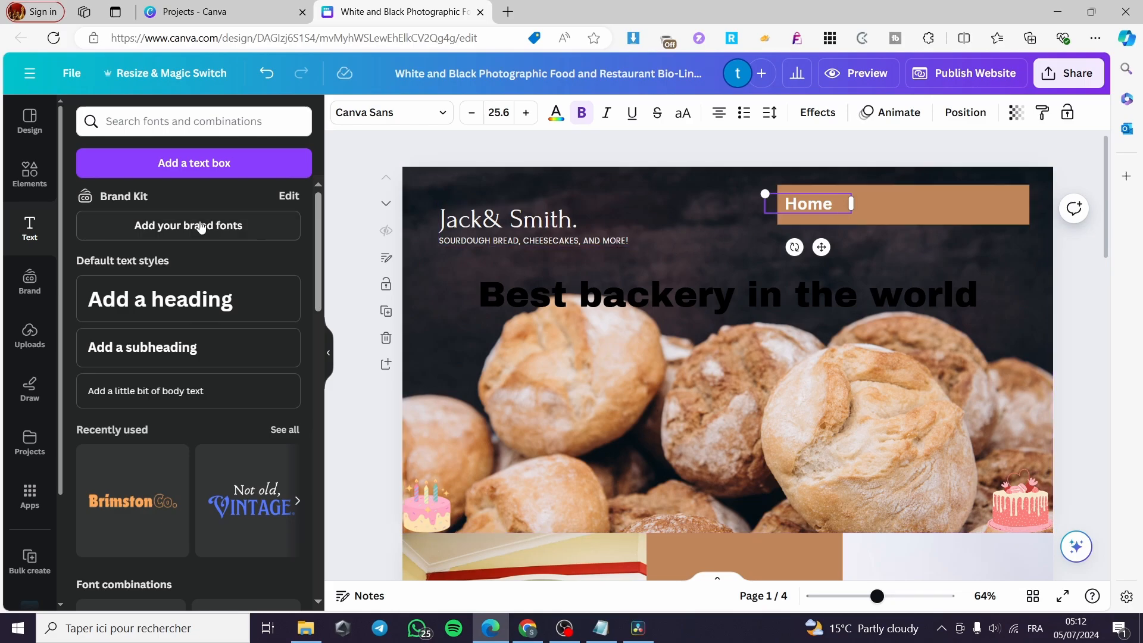
# Step: Add a second heading reading "Bakery" and shrink it to about size 21.4 near the Home label
pyautogui.click(210, 307)
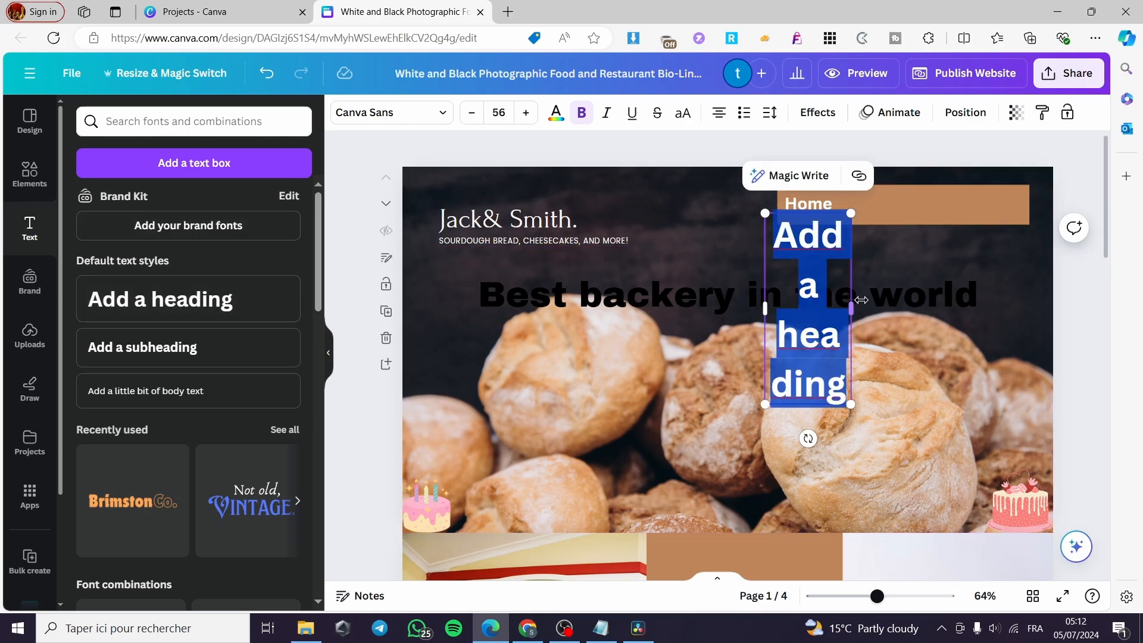
pyautogui.moveTo(853, 309); pyautogui.dragTo(987, 286)
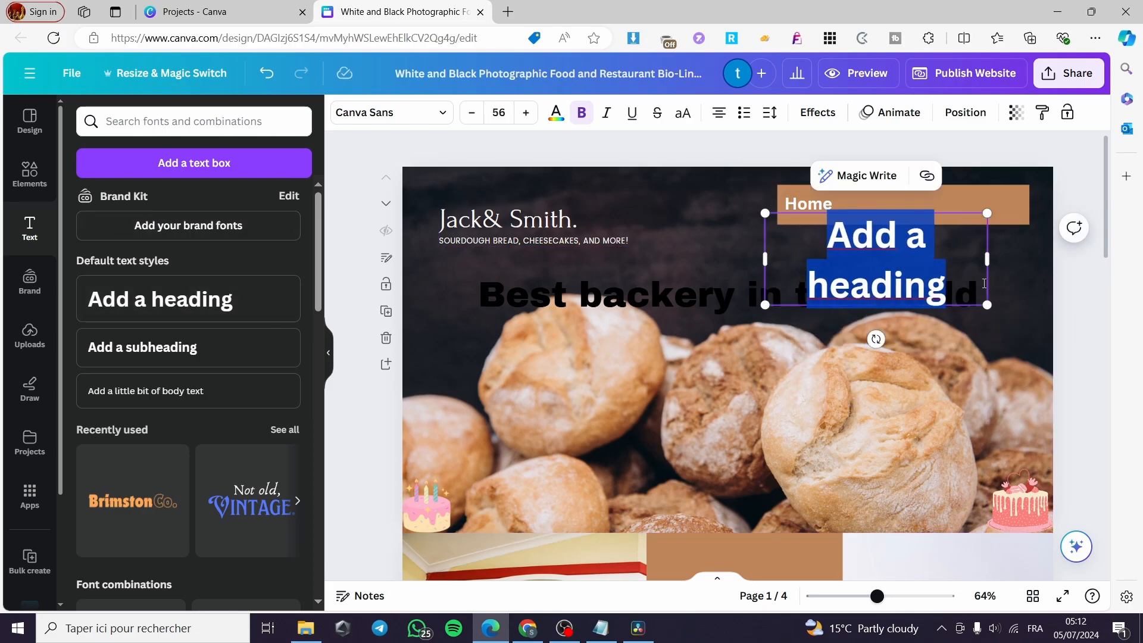
pyautogui.write('Bake')
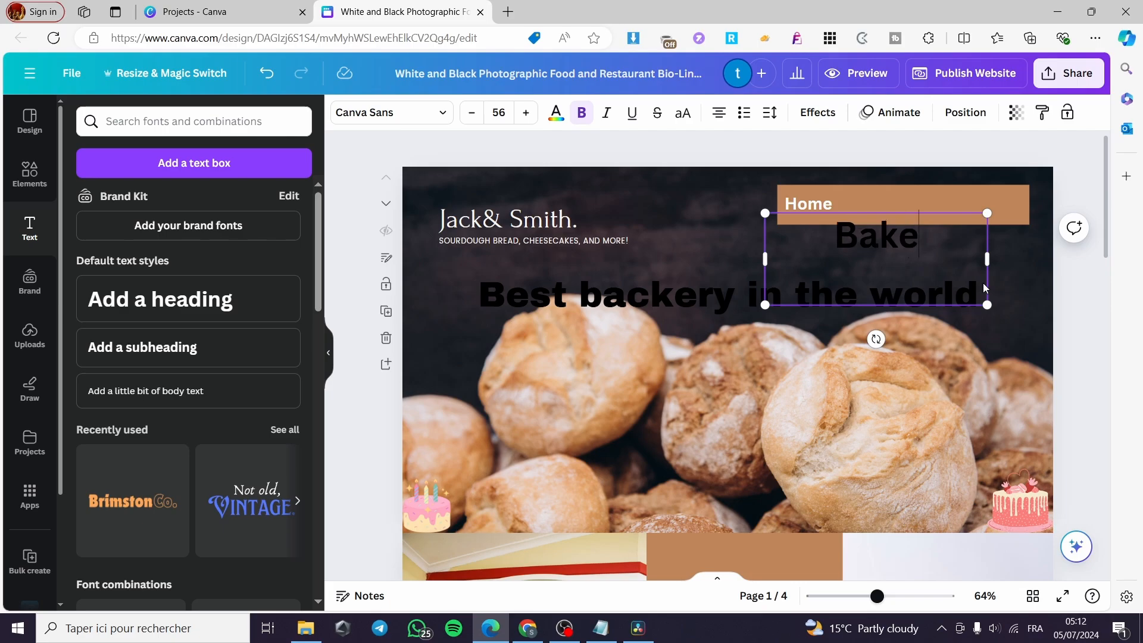
pyautogui.write('ry')
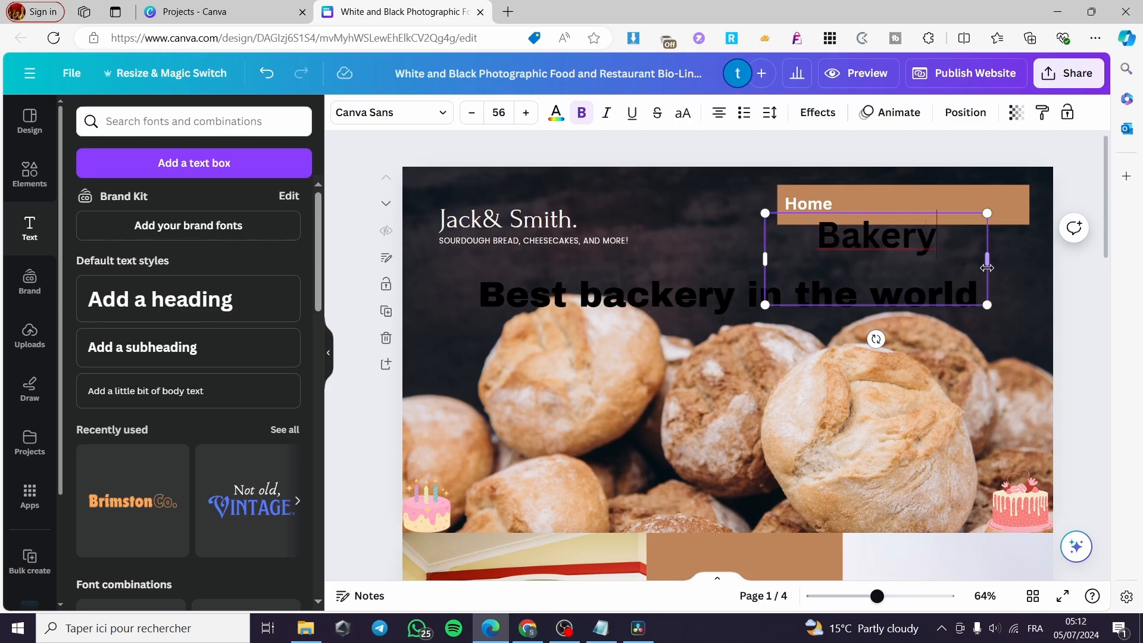
pyautogui.moveTo(989, 263); pyautogui.dragTo(828, 231)
# Step: Color the Bakery label white and fit it at about size 22.8 on the brown bar, just right of Home
pyautogui.doubleClick(816, 221)
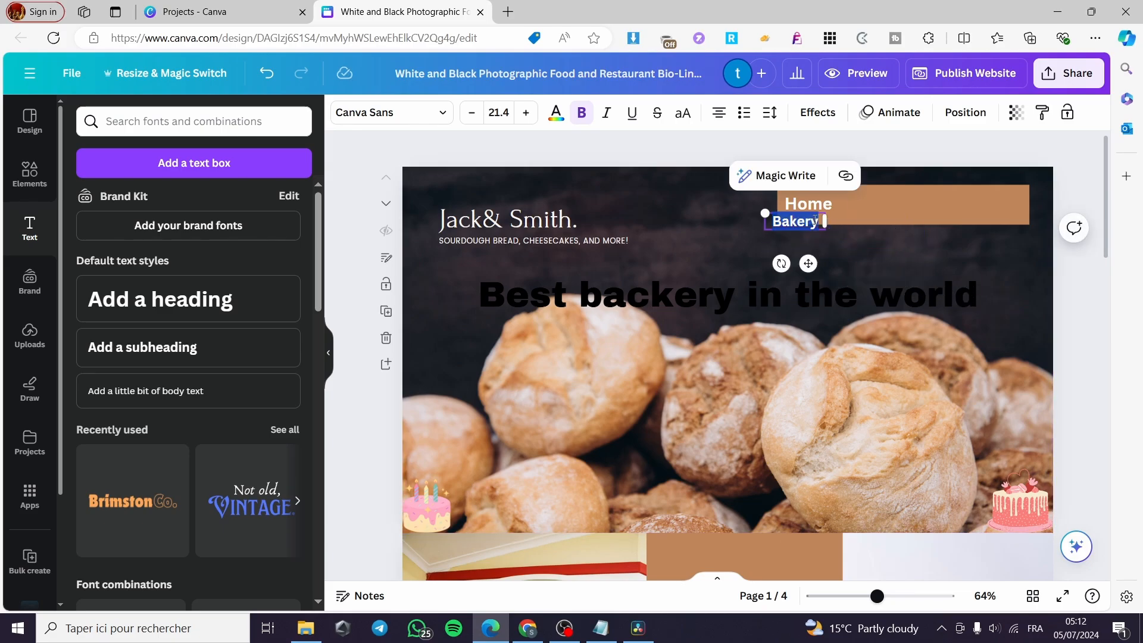
pyautogui.click(556, 113)
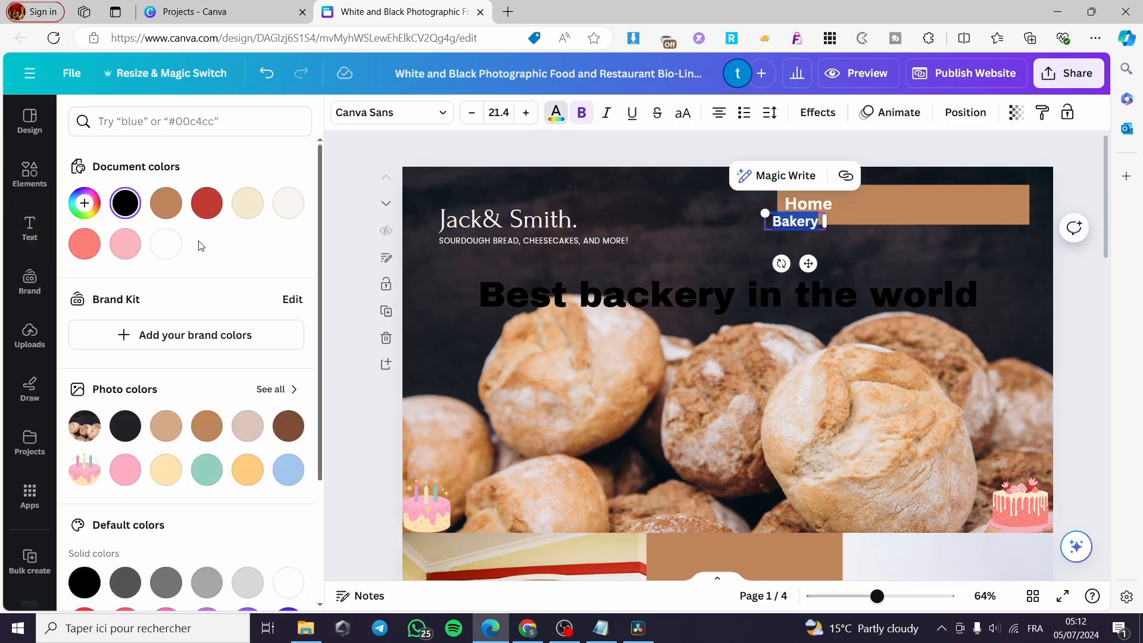
pyautogui.moveTo(809, 266); pyautogui.dragTo(888, 236)
pyautogui.moveTo(842, 191); pyautogui.dragTo(835, 192)
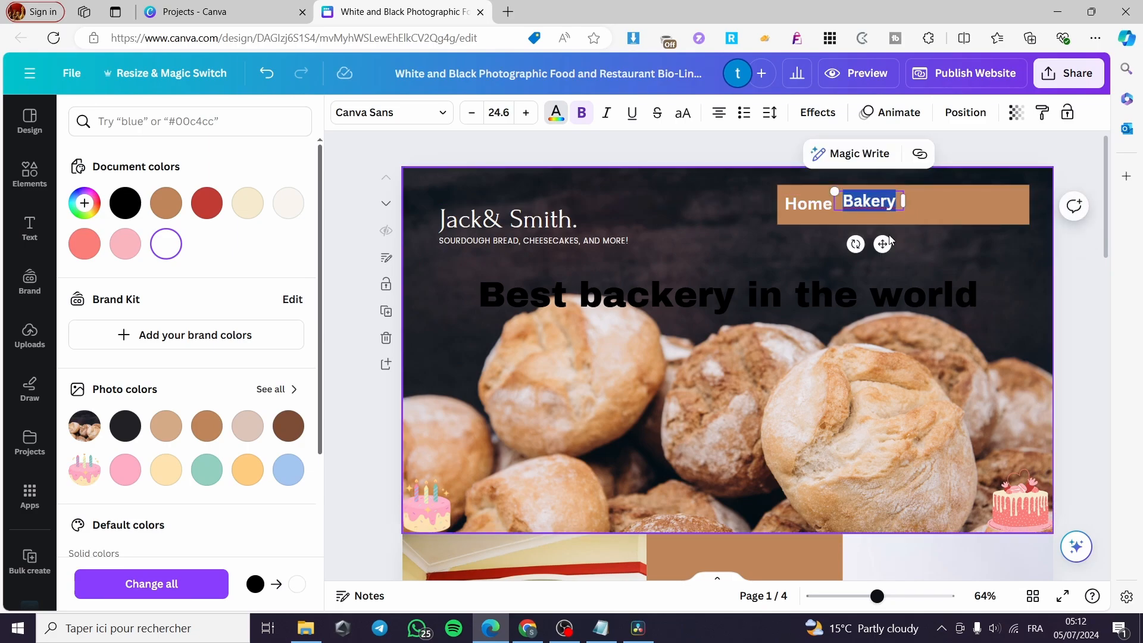
pyautogui.moveTo(886, 244); pyautogui.dragTo(886, 244)
pyautogui.moveTo(835, 192); pyautogui.dragTo(840, 196)
pyautogui.moveTo(883, 245); pyautogui.dragTo(877, 246)
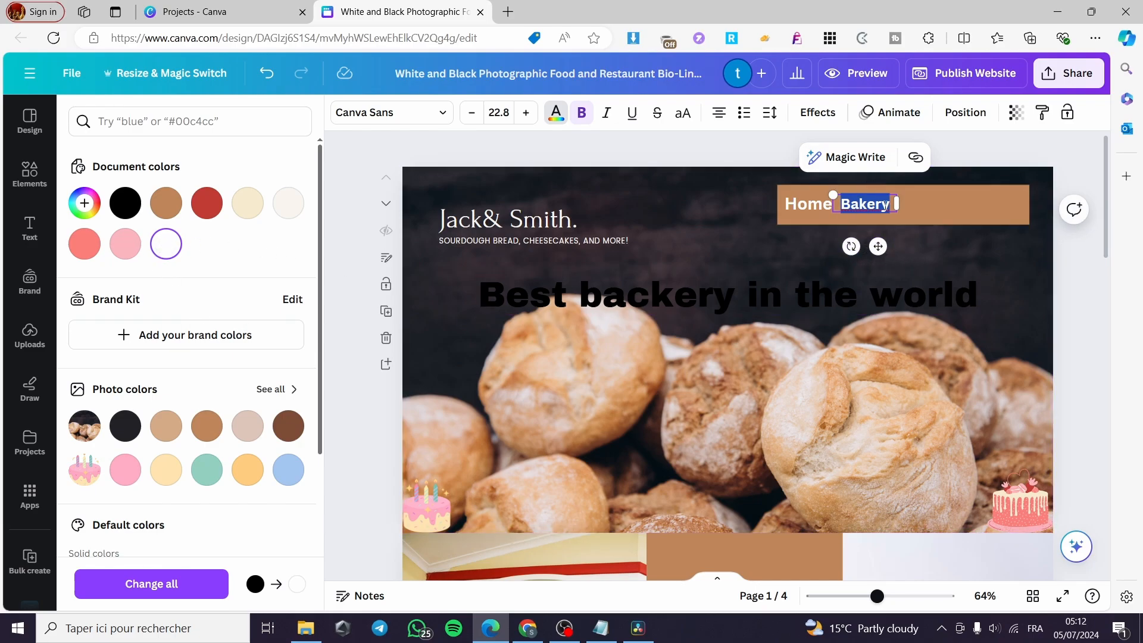
# Step: Duplicate the Home label and place the copy on the brown bar just right of Bakery
pyautogui.click(811, 208)
pyautogui.click(834, 159)
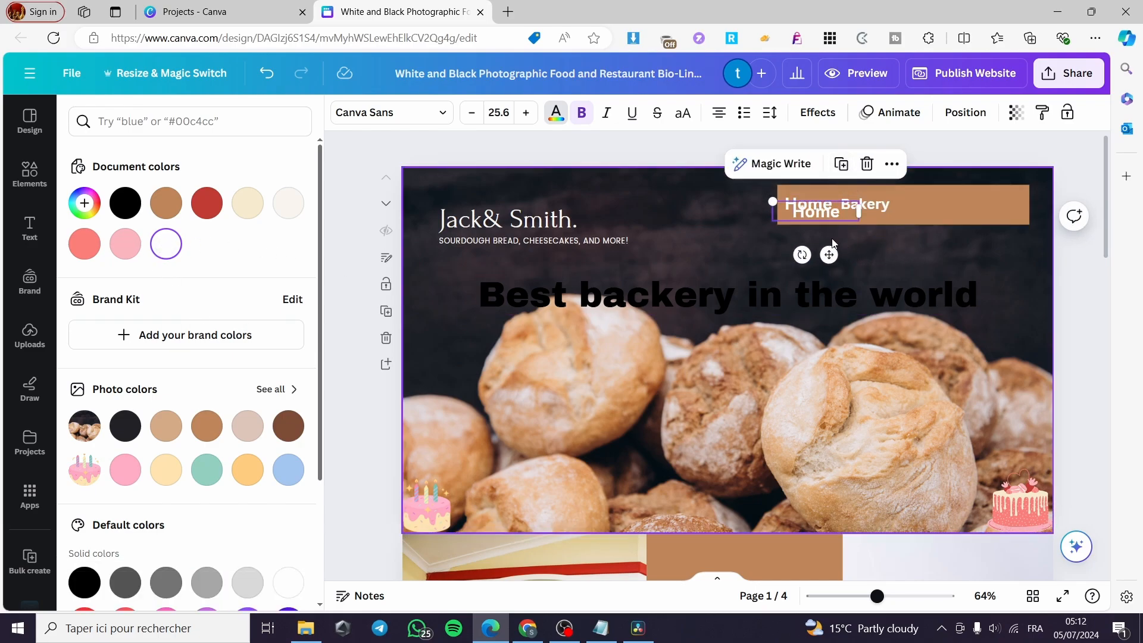
pyautogui.moveTo(833, 255); pyautogui.dragTo(947, 245)
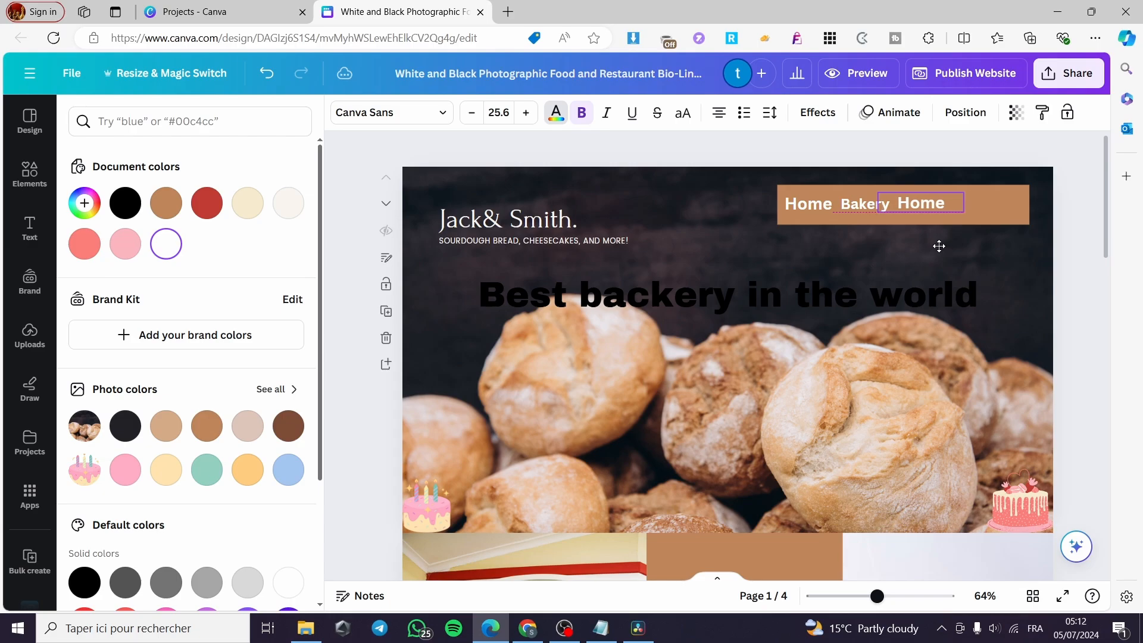
# Step: Change the copied label's text to "Empty page" and widen its text box so it fits on one line
pyautogui.doubleClick(937, 205)
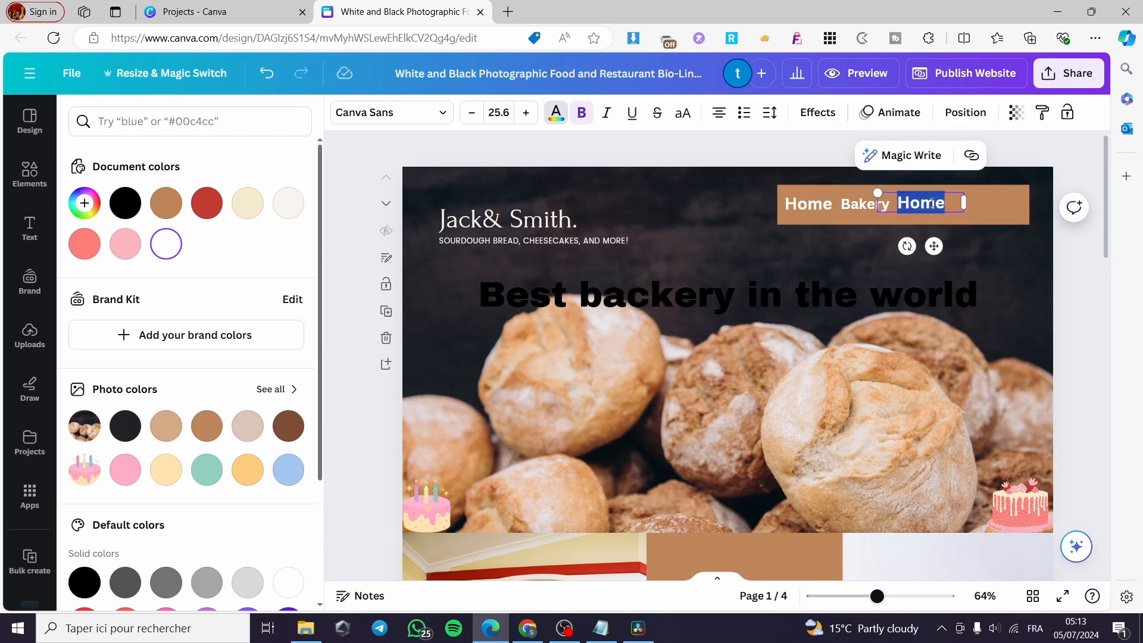
pyautogui.write('Emp')
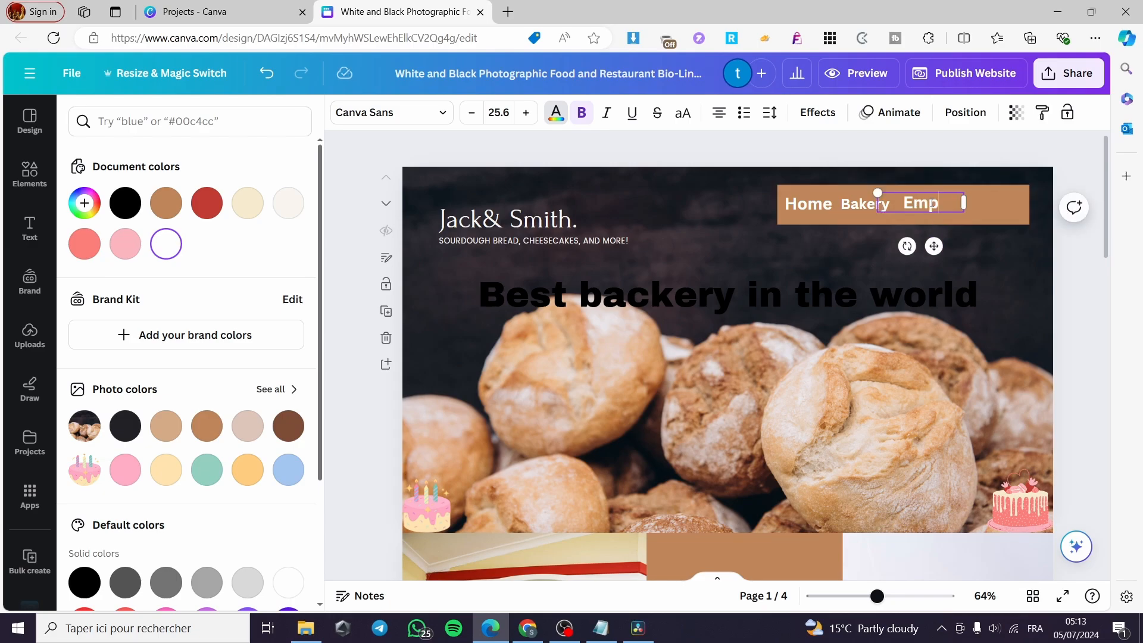
pyautogui.write('ty pag')
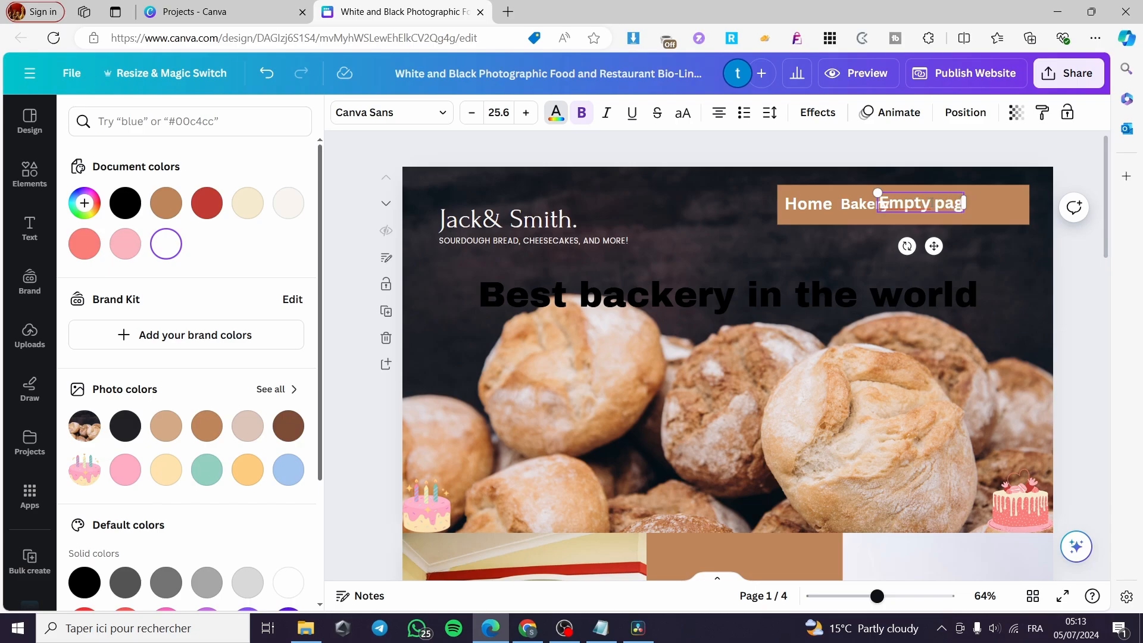
pyautogui.write('e')
pyautogui.moveTo(964, 217); pyautogui.dragTo(1005, 201)
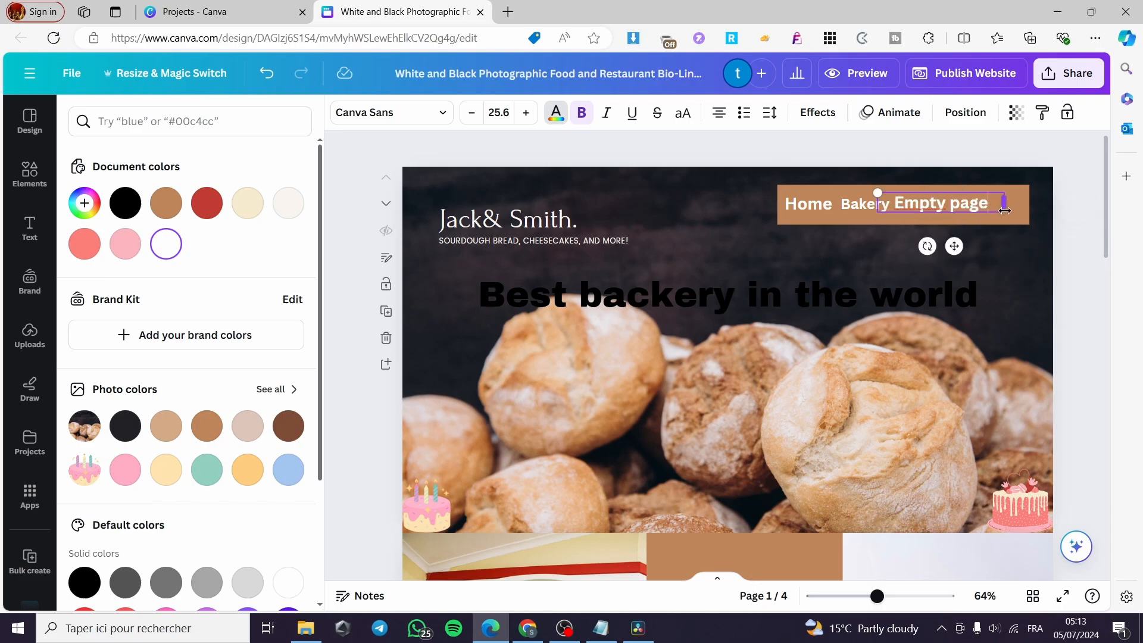
pyautogui.click(1056, 265)
# Step: Enlarge the Bakery label to about size 24.1 between Home and Empty page
pyautogui.click(866, 205)
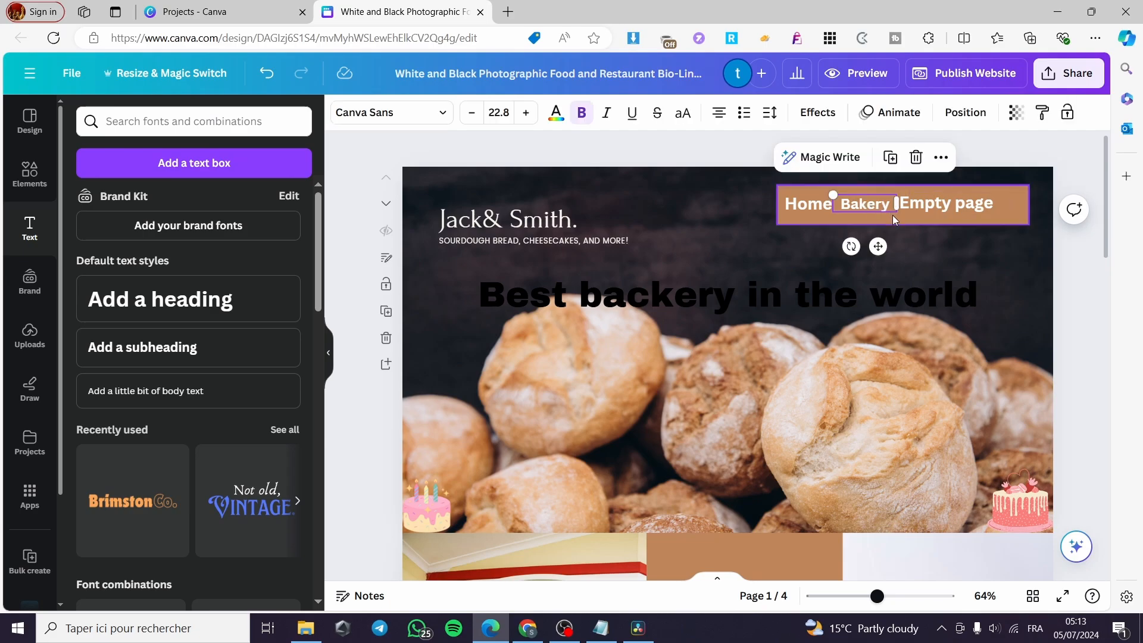
pyautogui.moveTo(831, 189); pyautogui.dragTo(827, 190)
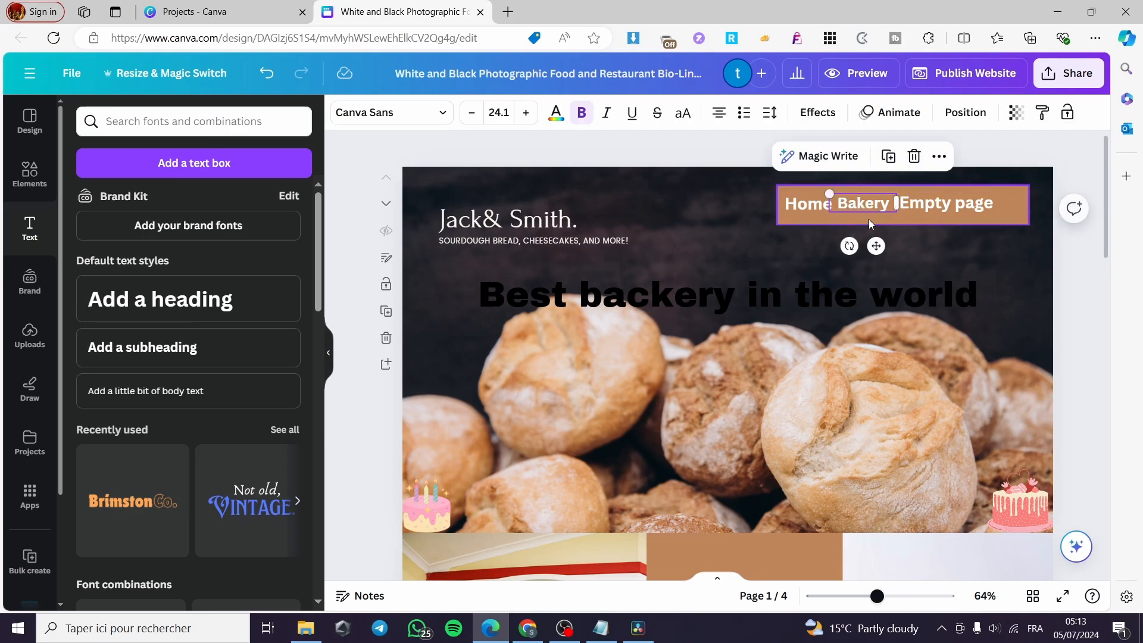
pyautogui.click(1081, 268)
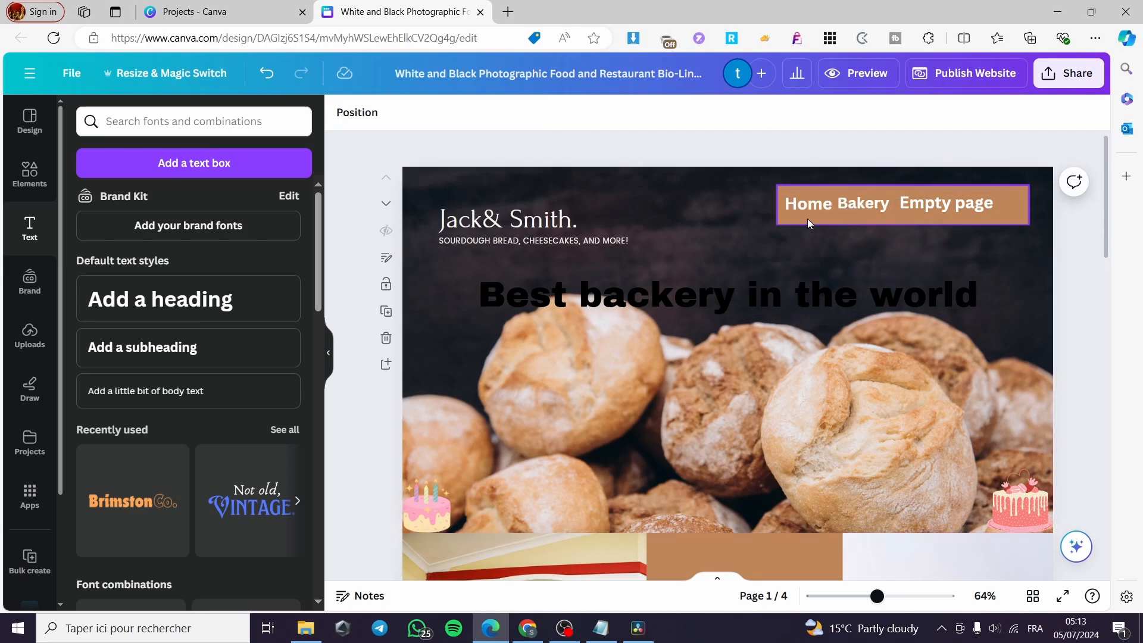
# Step: Link the Home label to the document page "1 - Home"
pyautogui.click(802, 204)
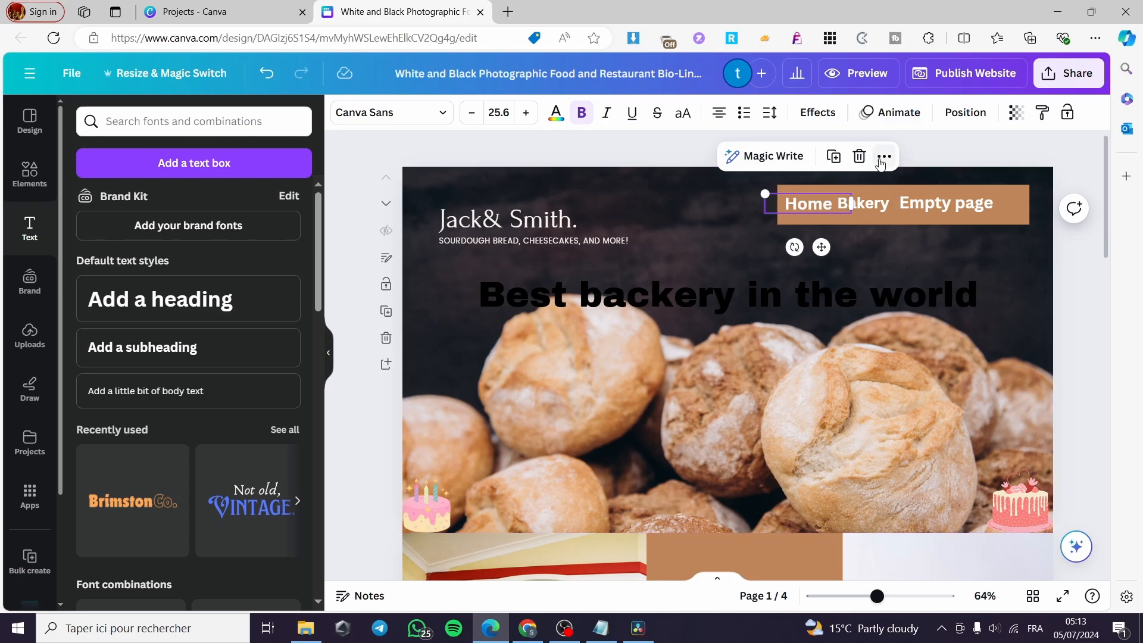
pyautogui.click(883, 157)
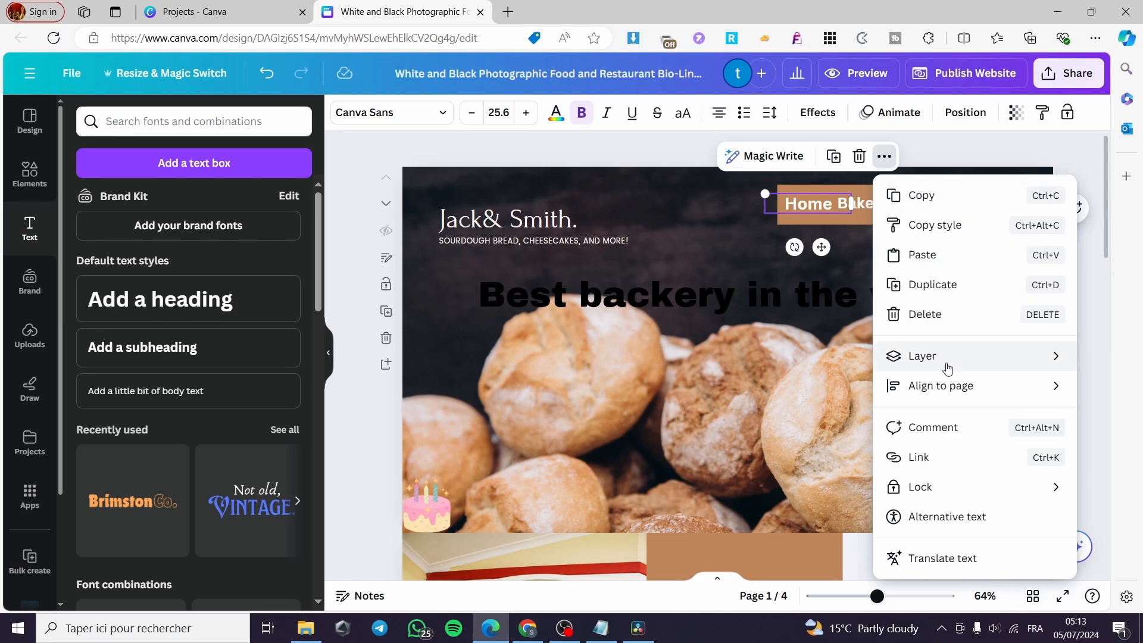
pyautogui.click(942, 457)
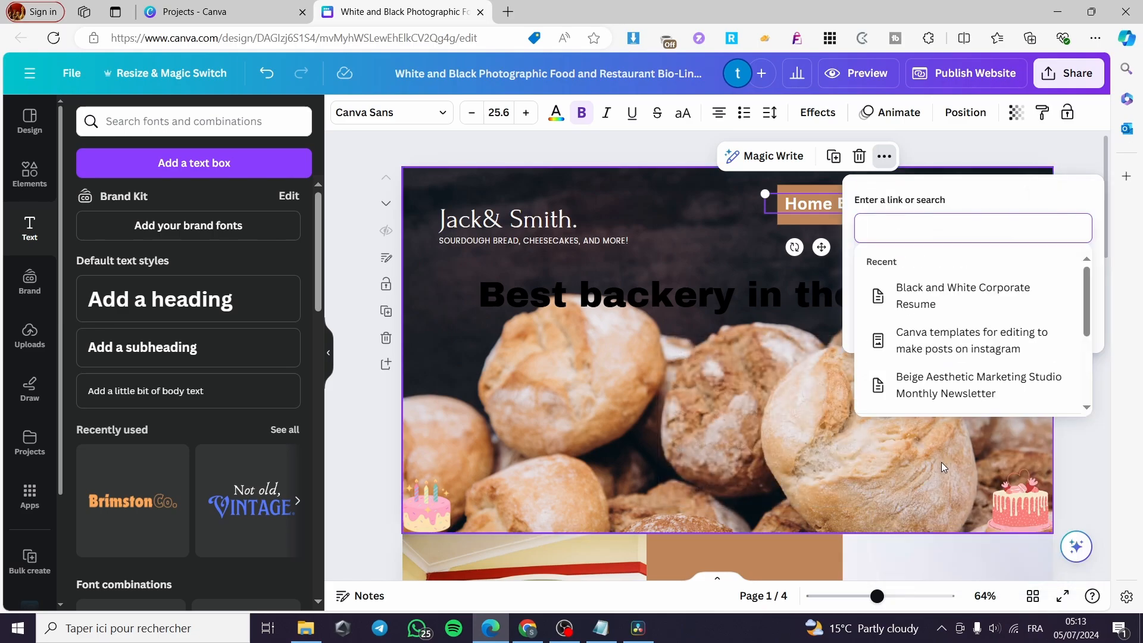
pyautogui.scroll(-1, 1061, 303)
pyautogui.scroll(-3, 1059, 305)
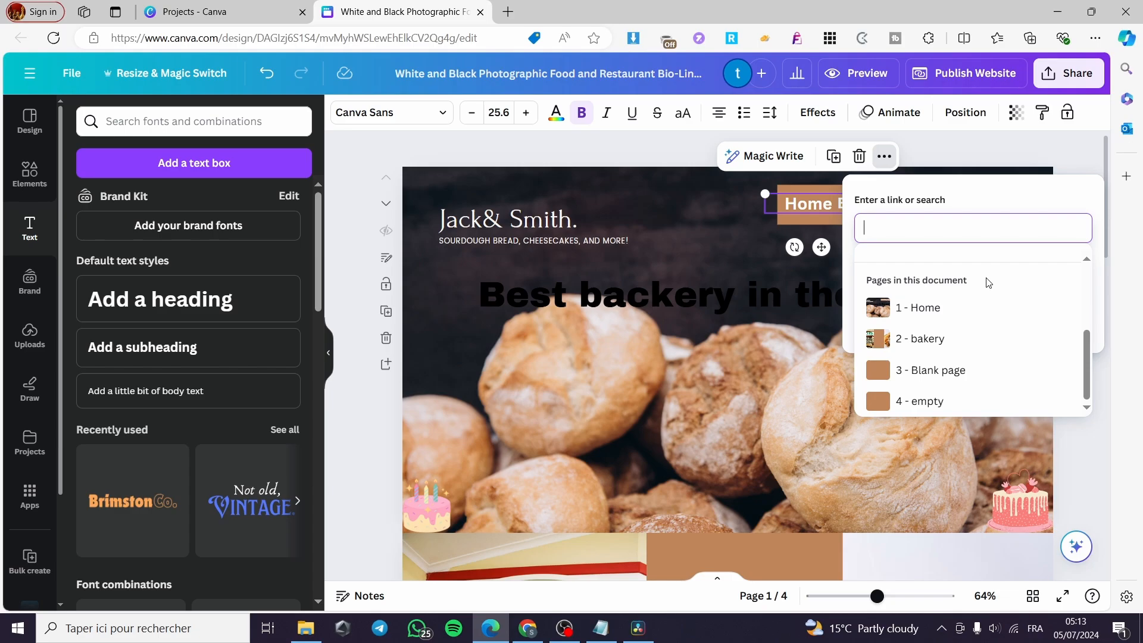
pyautogui.click(921, 307)
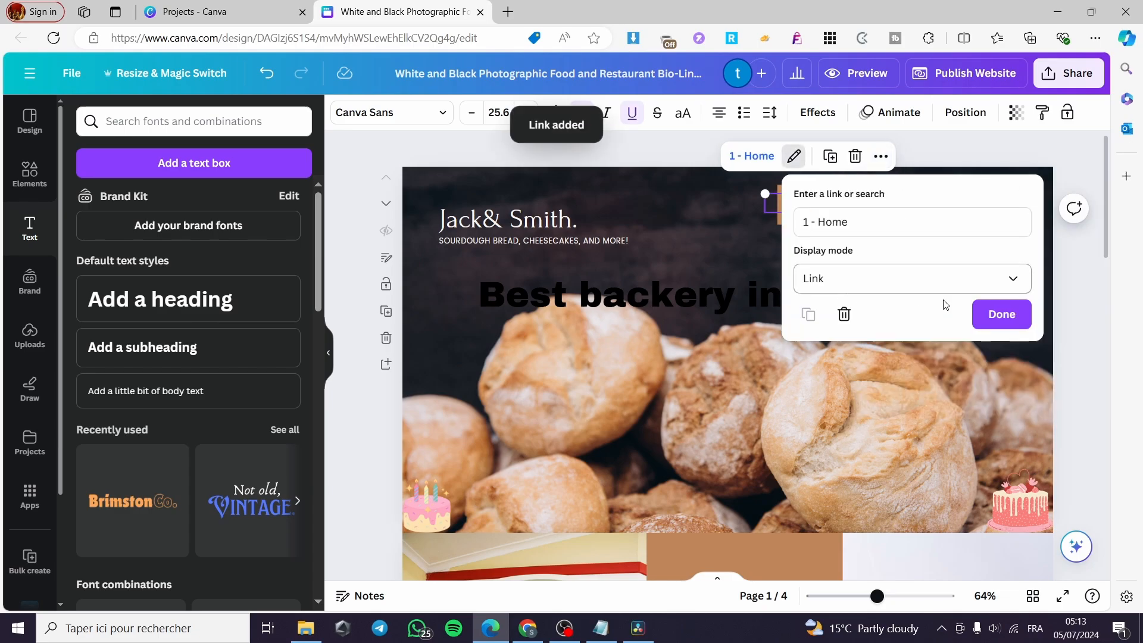
pyautogui.click(995, 314)
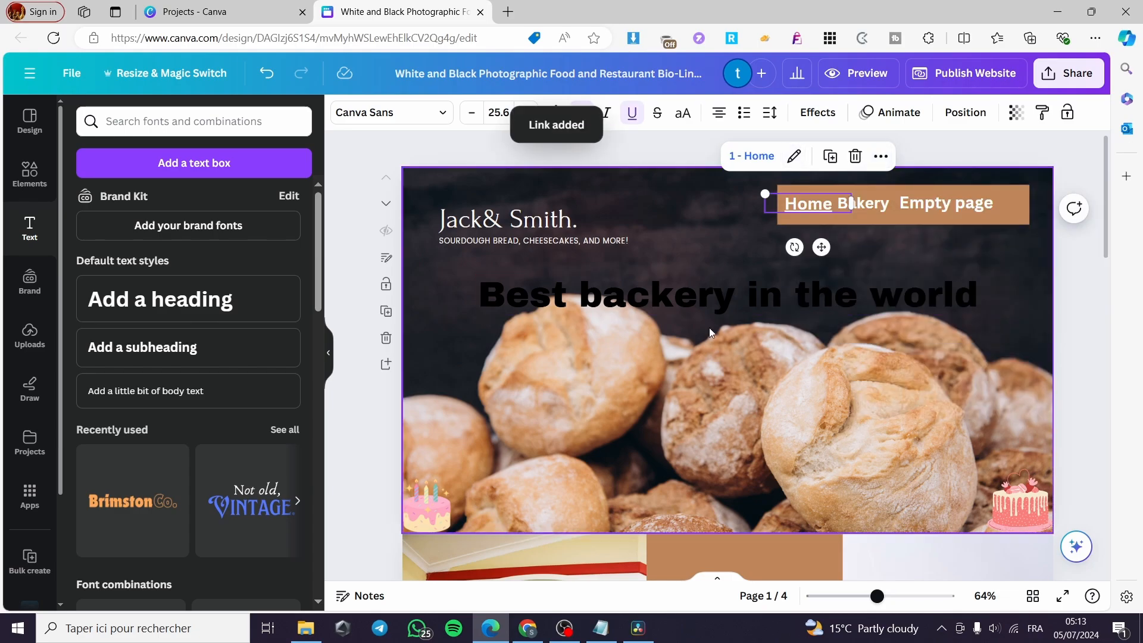
# Step: Link the Bakery label to the document page "2 - bakery"
pyautogui.click(878, 209)
pyautogui.click(938, 158)
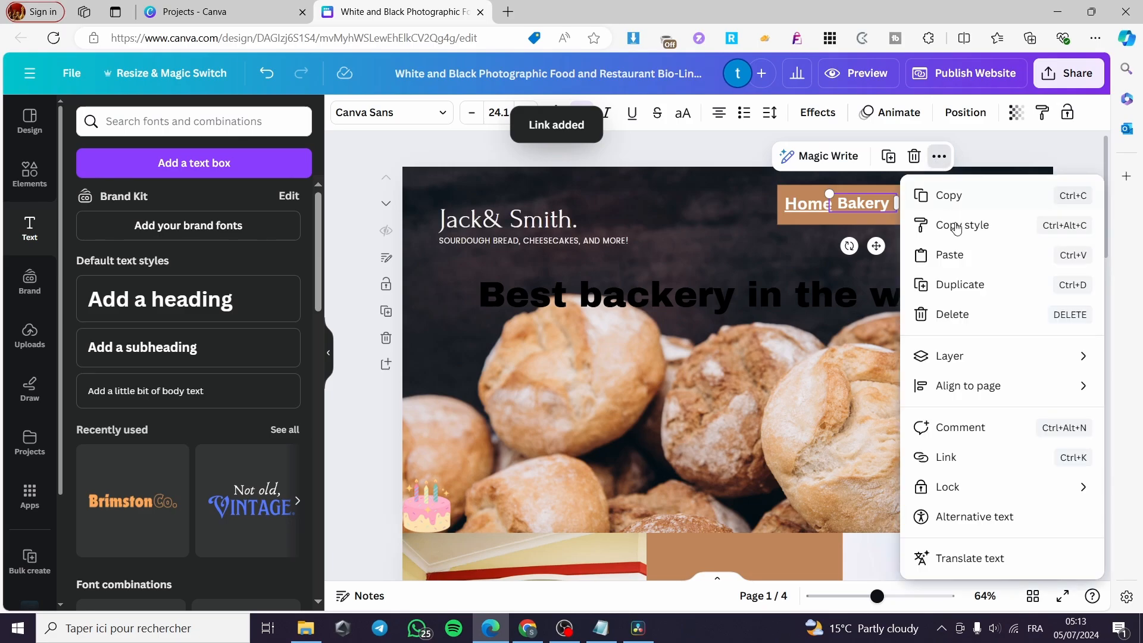
pyautogui.click(992, 457)
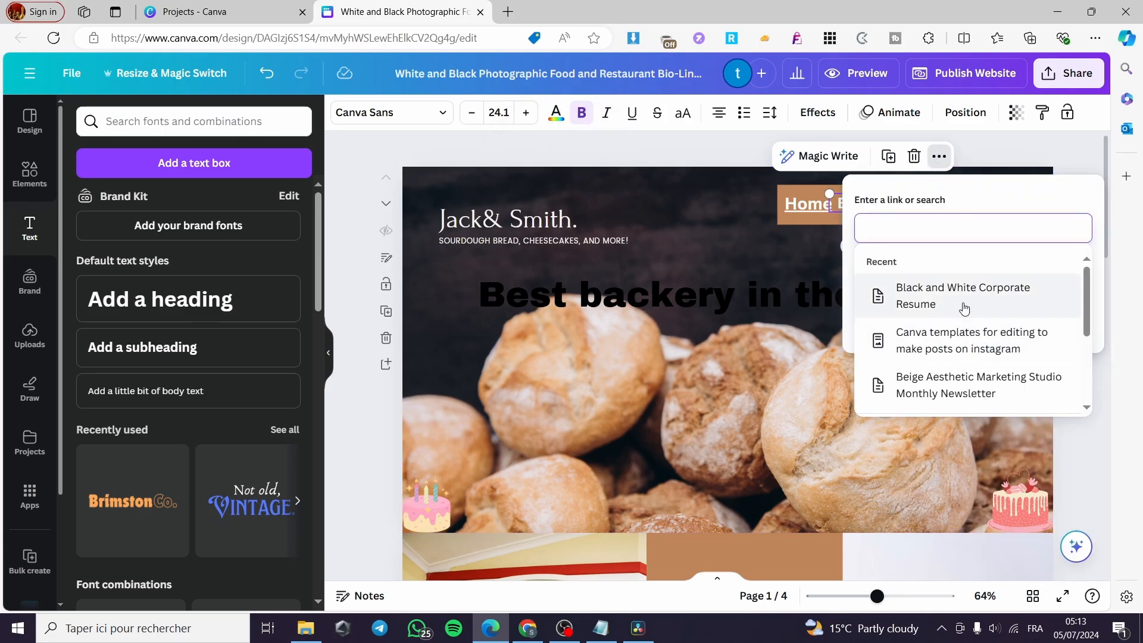
pyautogui.scroll(-3, 959, 330)
pyautogui.click(907, 350)
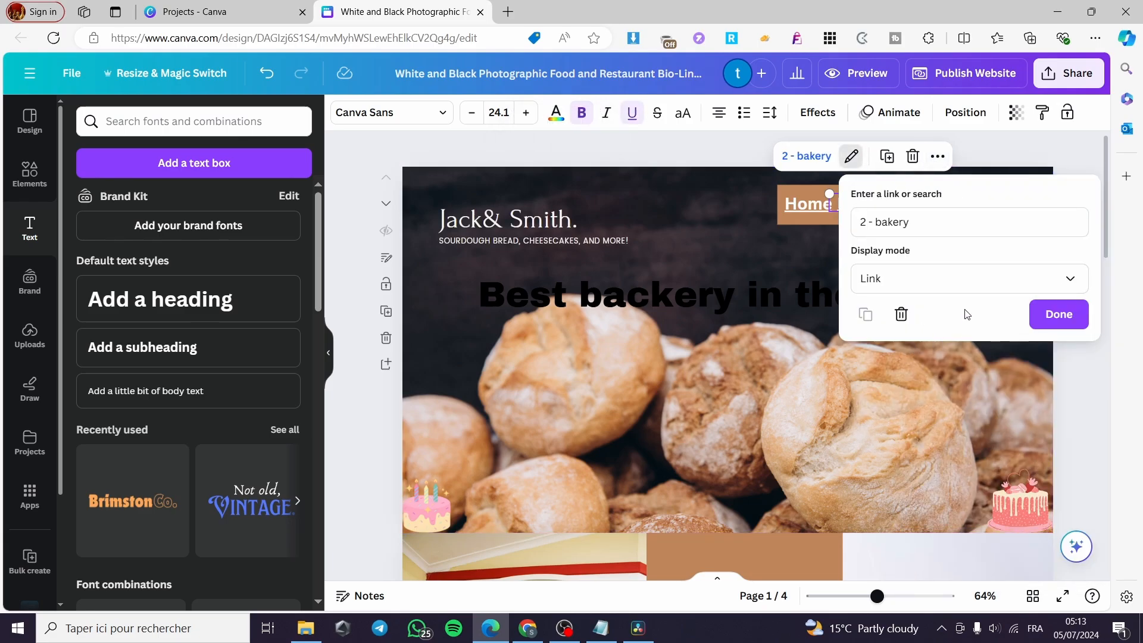
pyautogui.click(1055, 313)
# Step: Link the Empty page label to the document page "3 - Blank page"
pyautogui.click(940, 204)
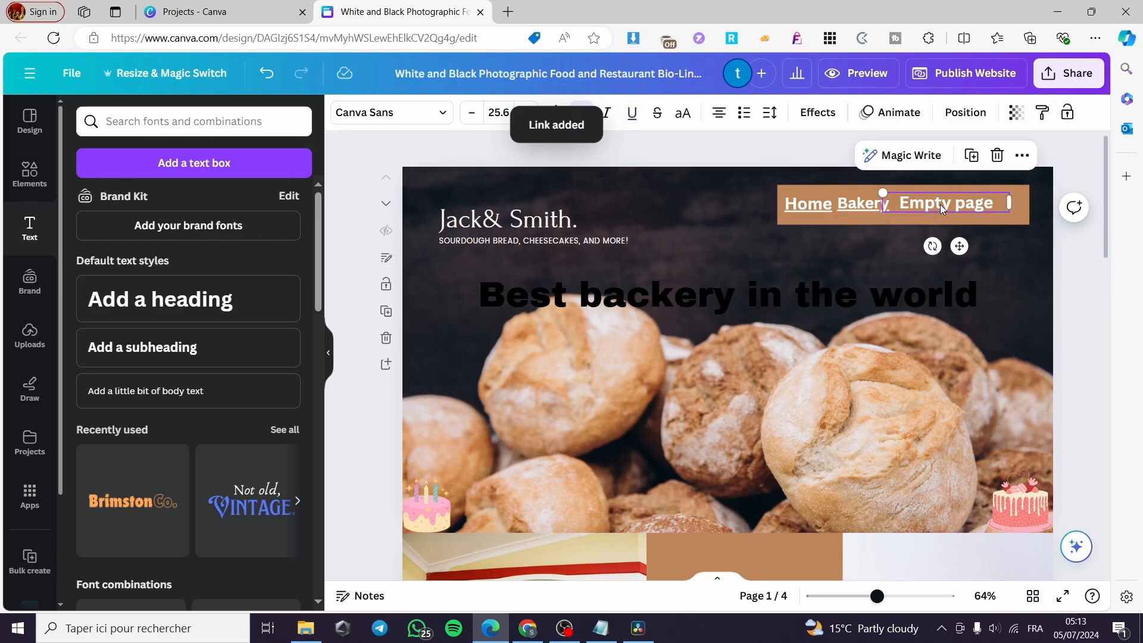
pyautogui.click(1021, 157)
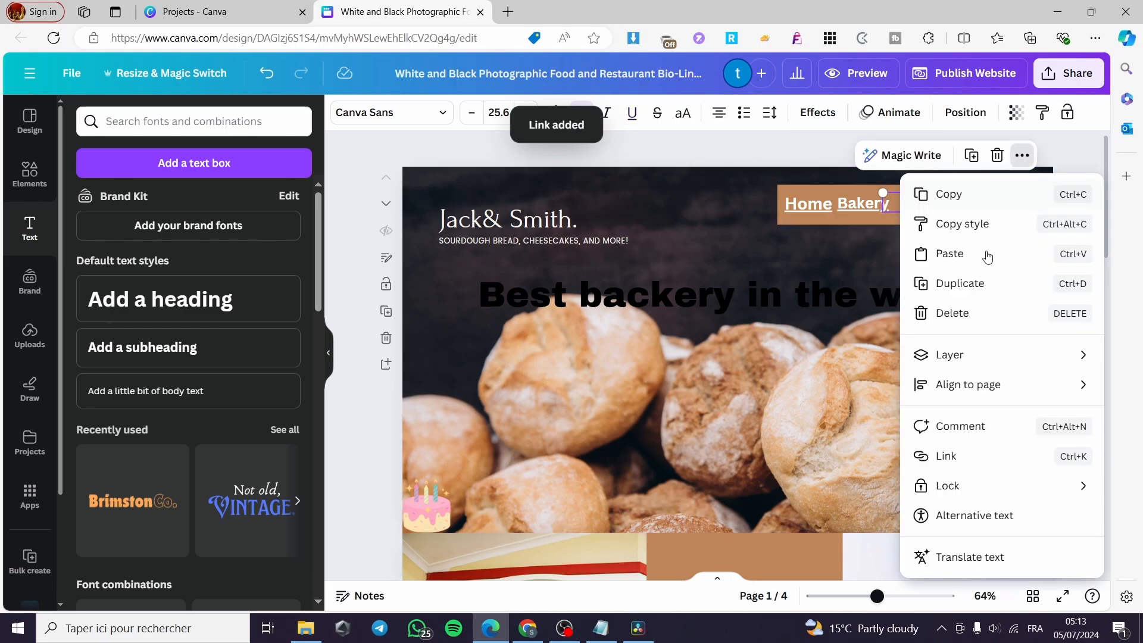
pyautogui.click(979, 455)
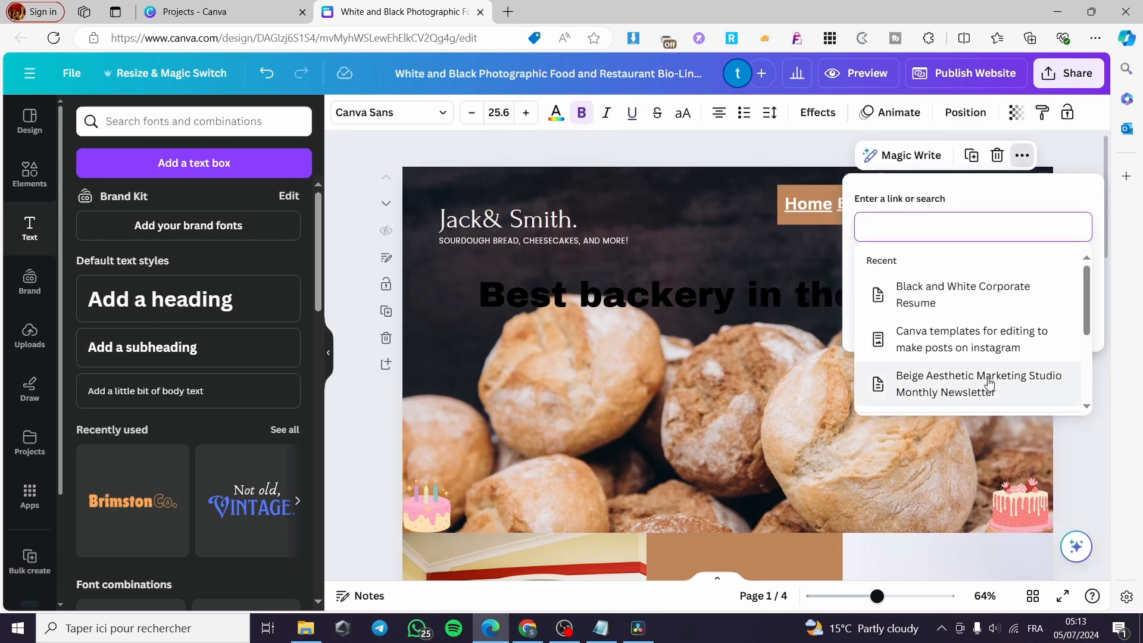
pyautogui.scroll(-3, 988, 384)
pyautogui.click(970, 379)
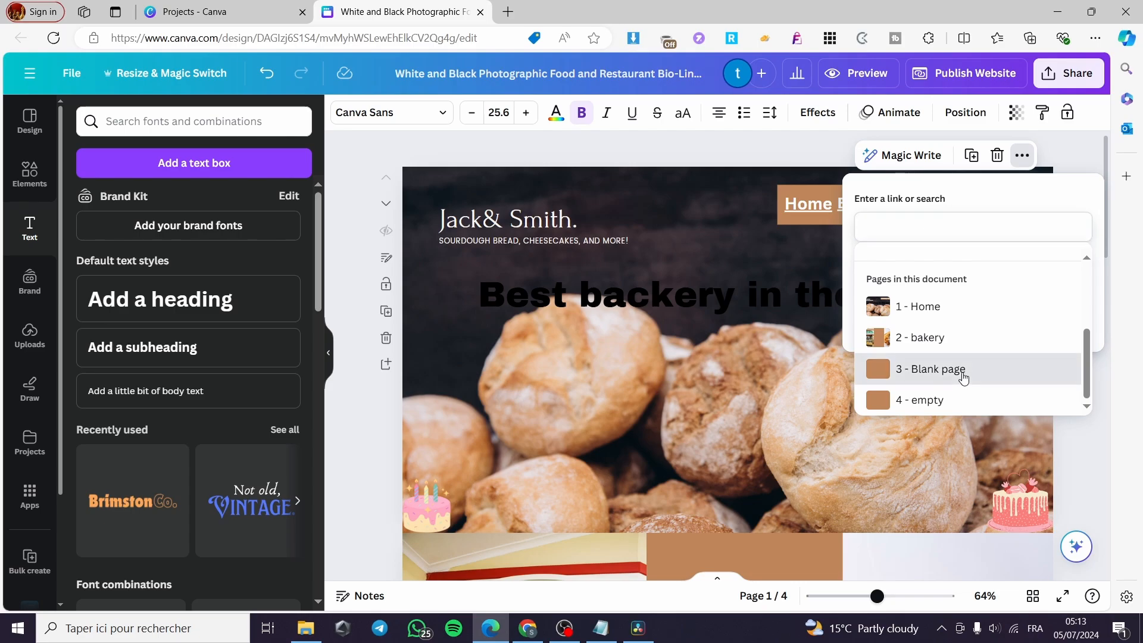
pyautogui.click(1065, 319)
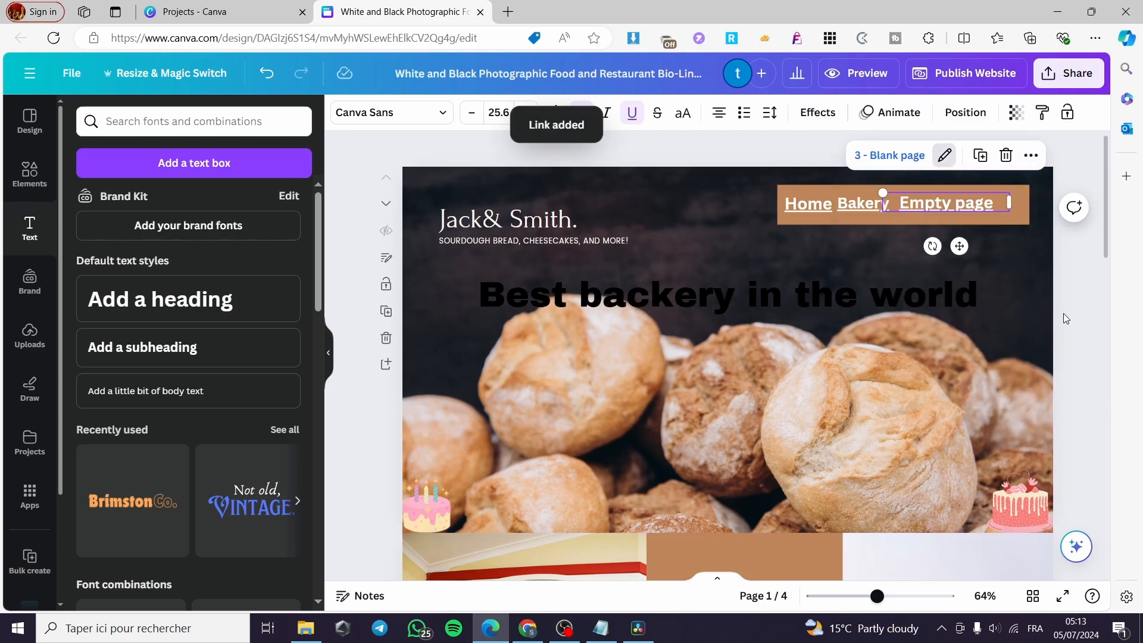
# Step: Republish the website with the linked menu bar and copy its live address
pyautogui.click(967, 73)
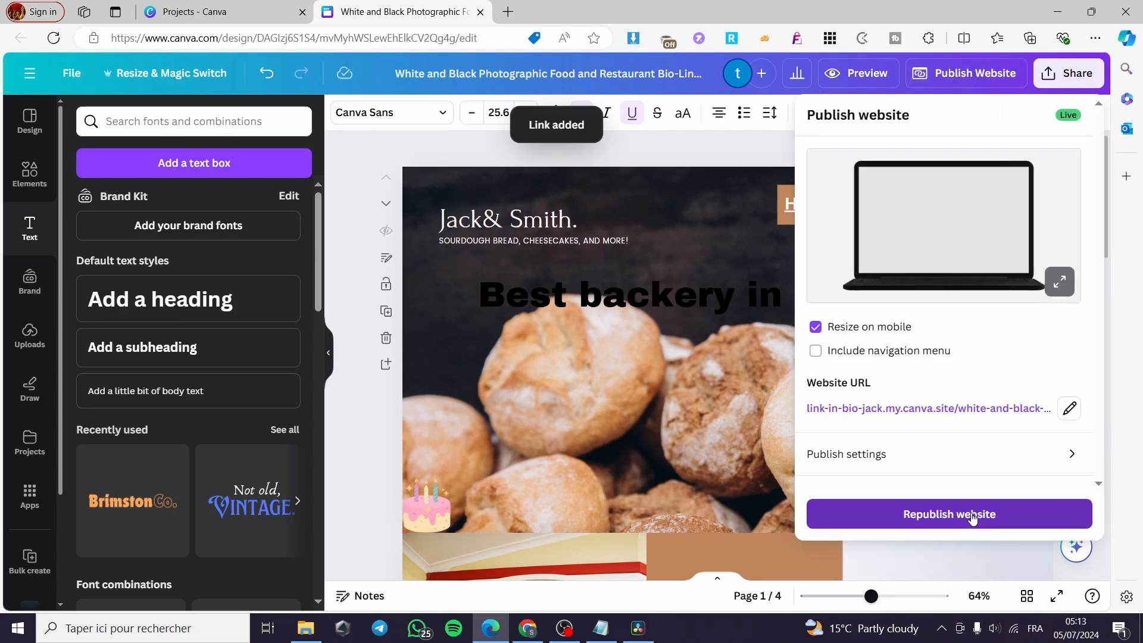
pyautogui.click(959, 515)
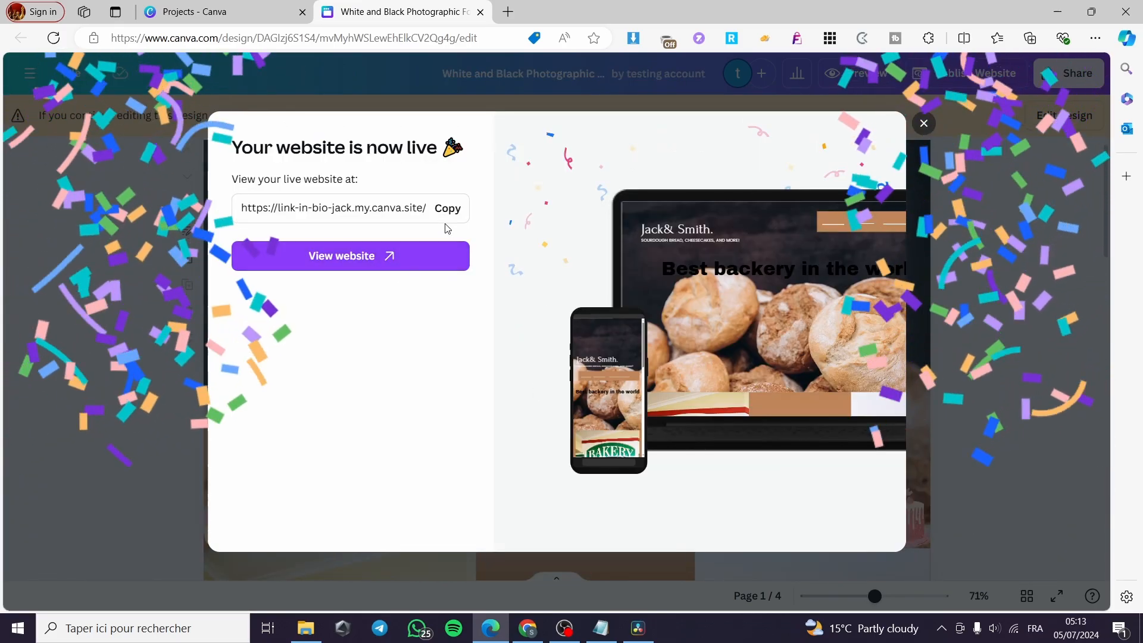
pyautogui.click(441, 208)
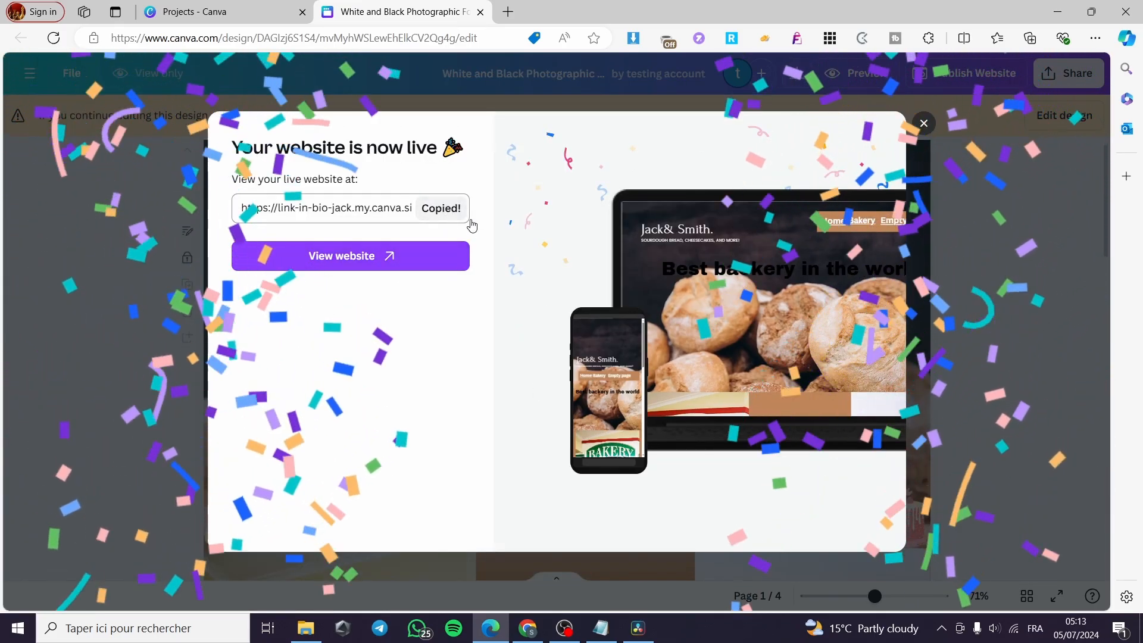
# Step: Open the live website, test the Bakery and Empty page menu links, and return to the design
pyautogui.click(394, 260)
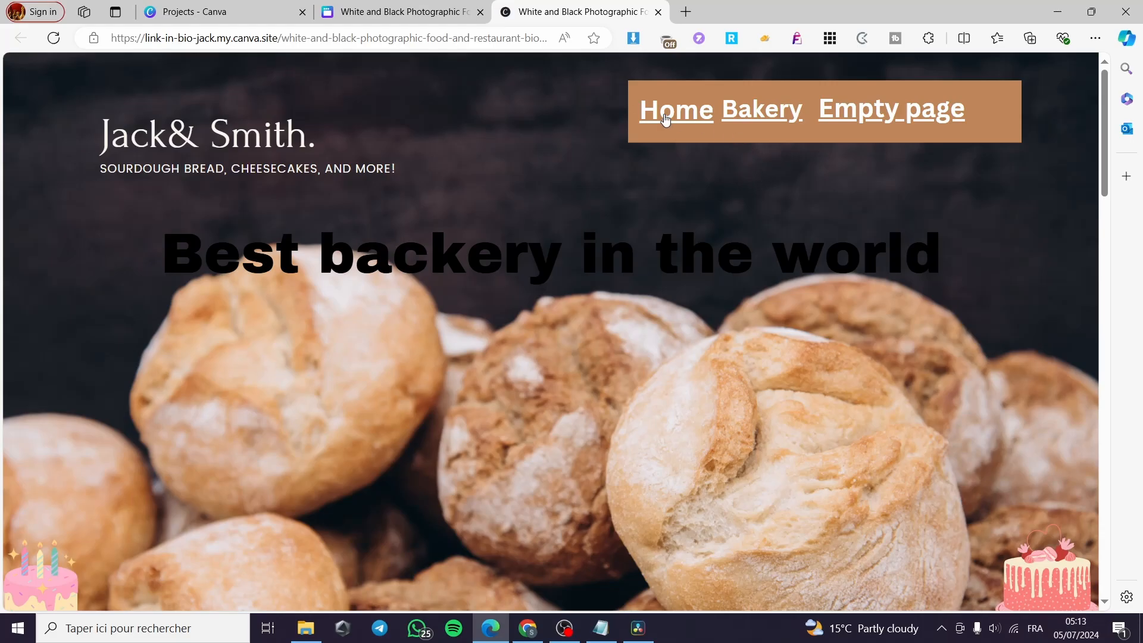
pyautogui.click(755, 116)
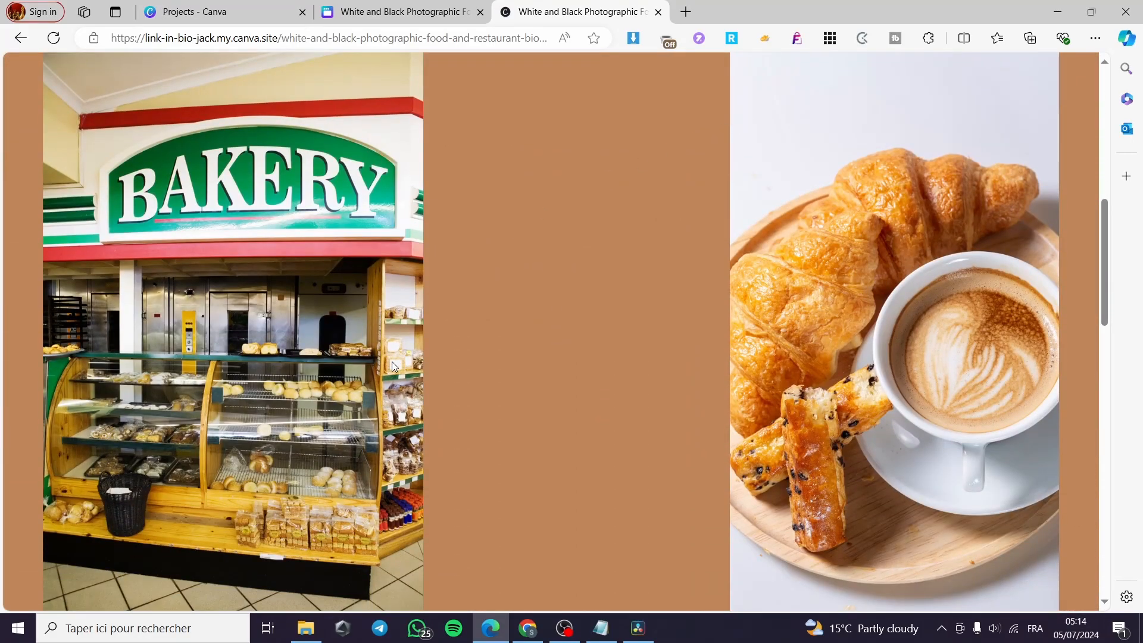
pyautogui.scroll(10, 552, 427)
pyautogui.click(887, 107)
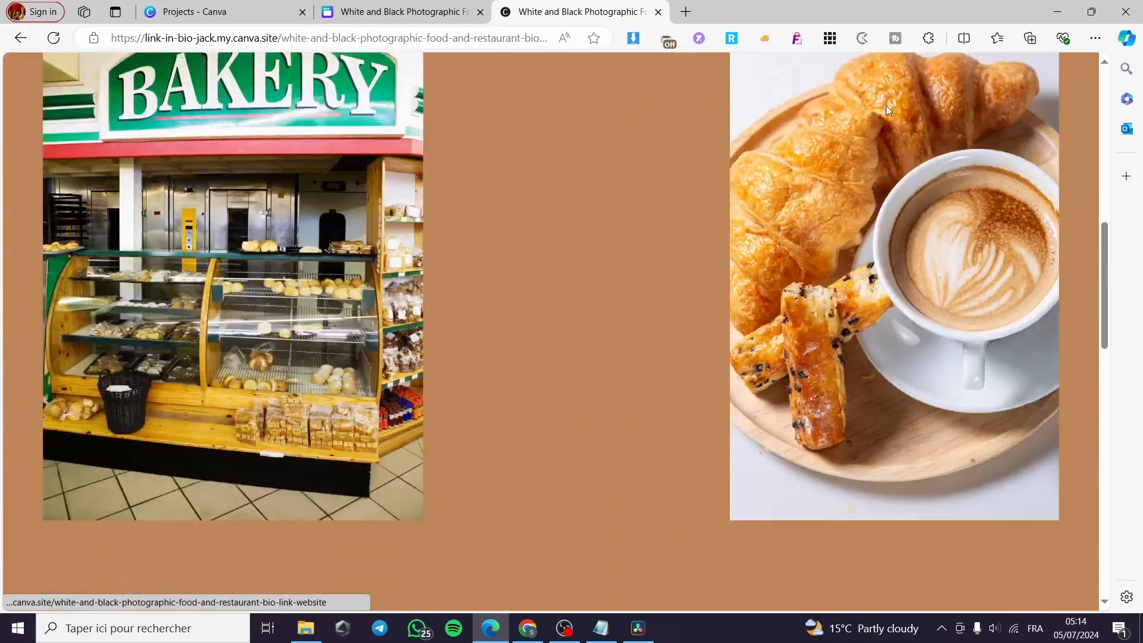
pyautogui.scroll(10, 713, 438)
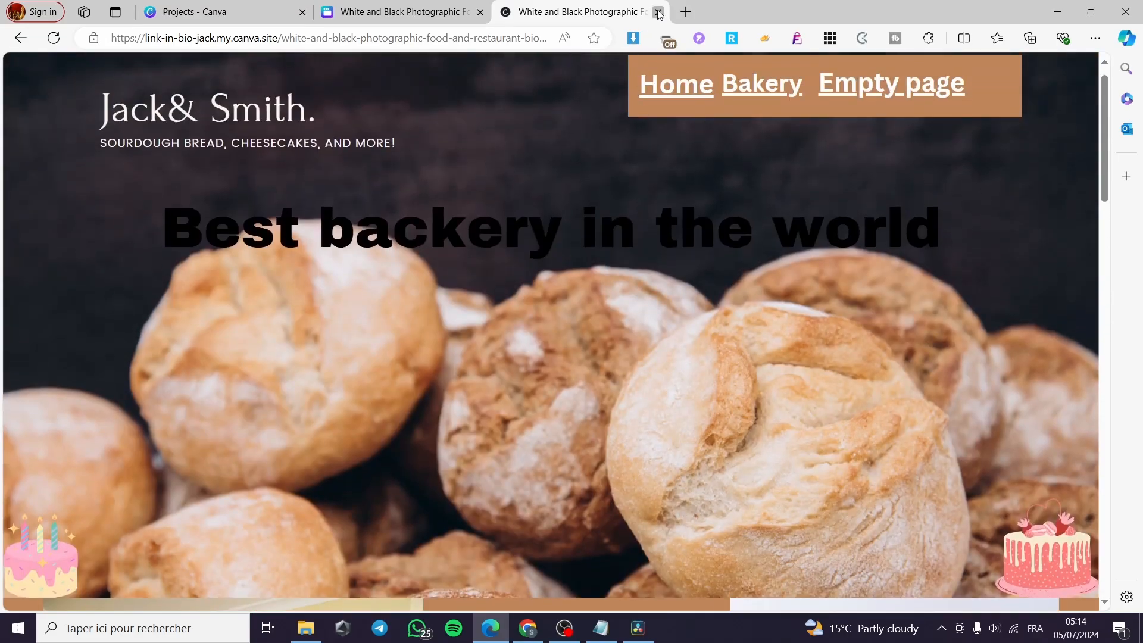
pyautogui.click(658, 13)
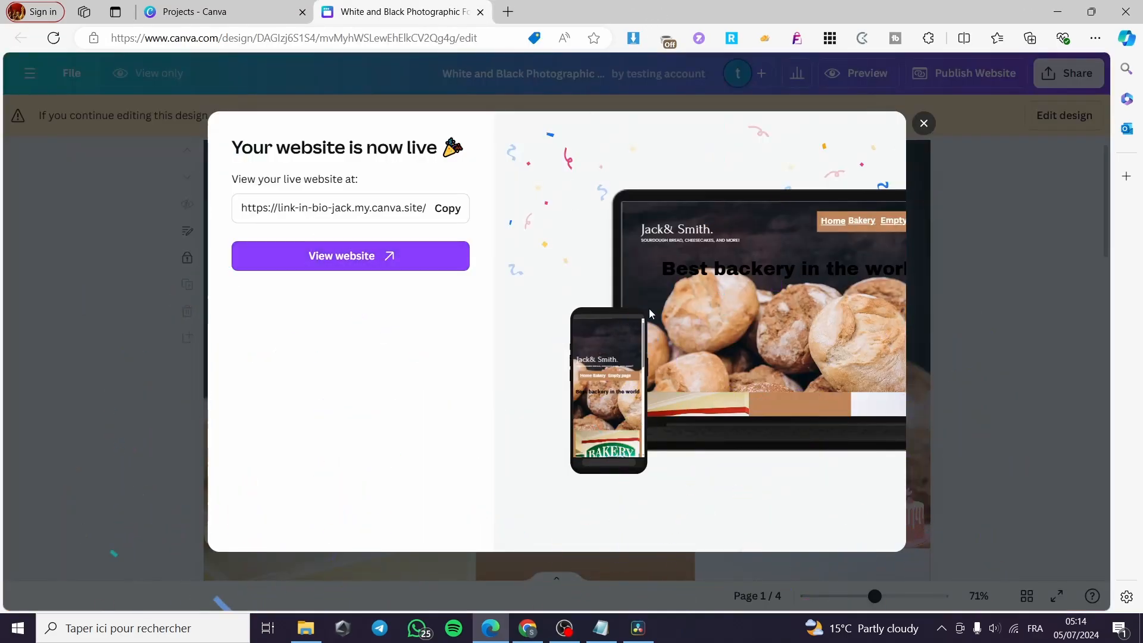
pyautogui.click(923, 124)
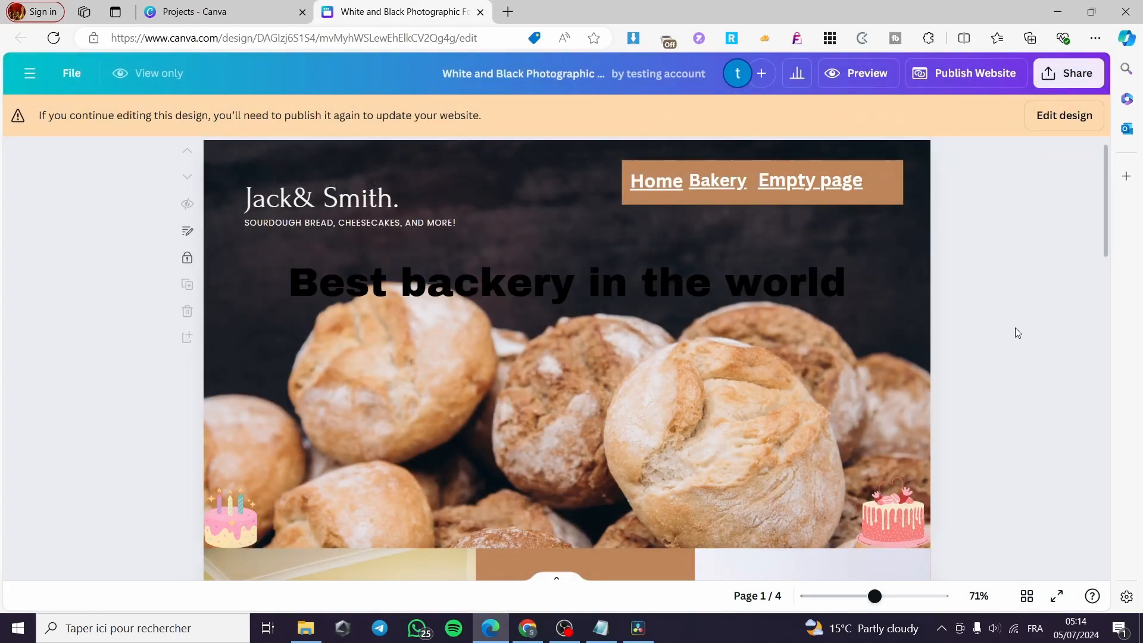